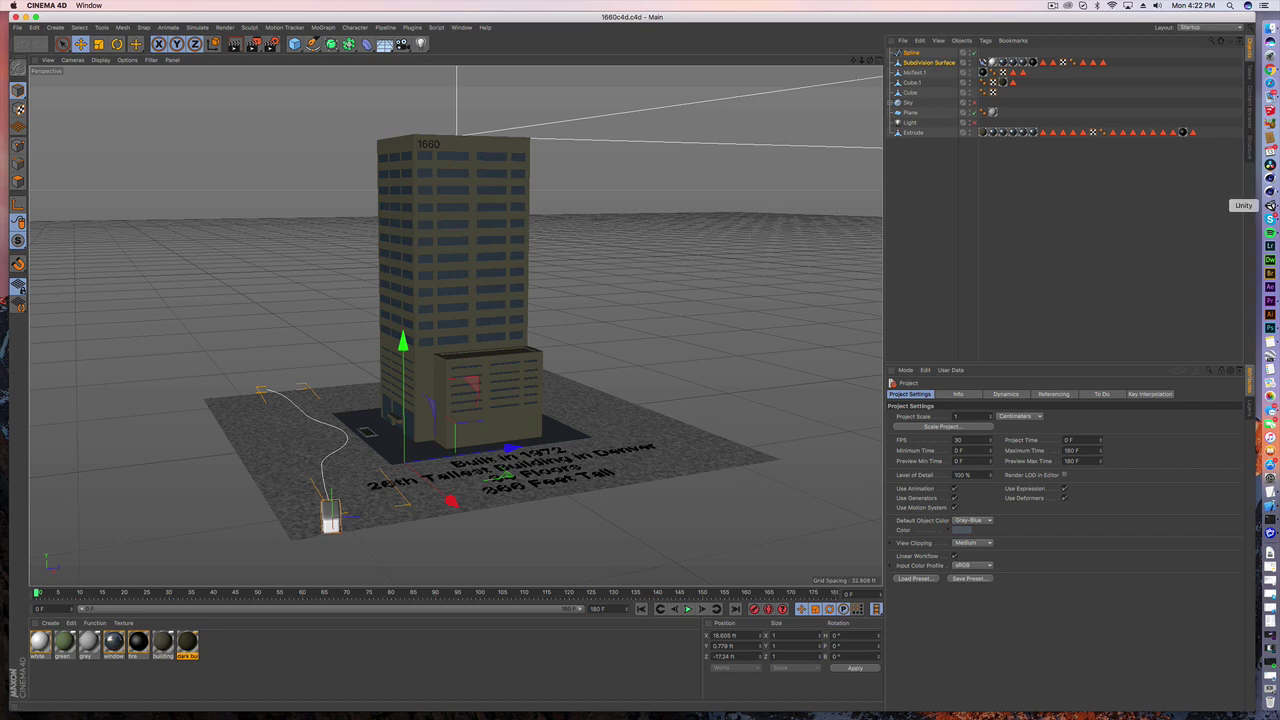
Step: Bring Unity forward, nudge its window right, and inspect the 1660c4d model's import settings
left_click(1271, 205)
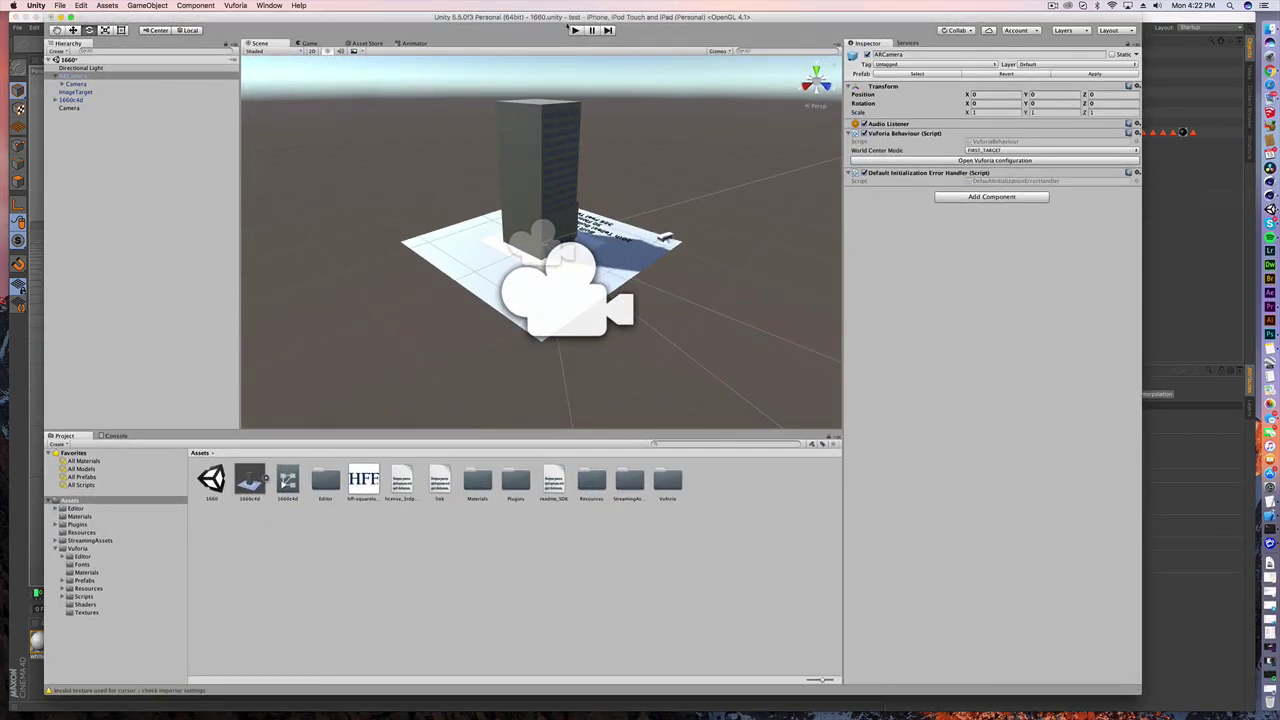
left_click_drag(548, 18, 560, 19)
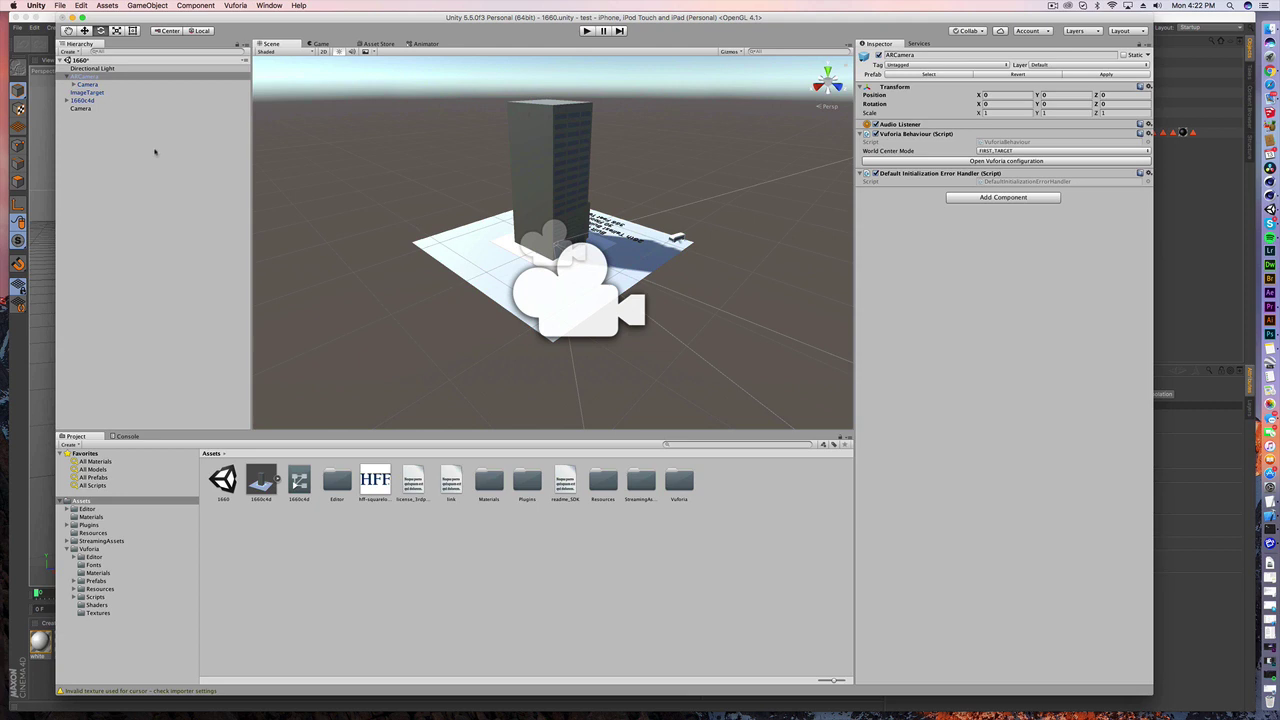
left_click(262, 482)
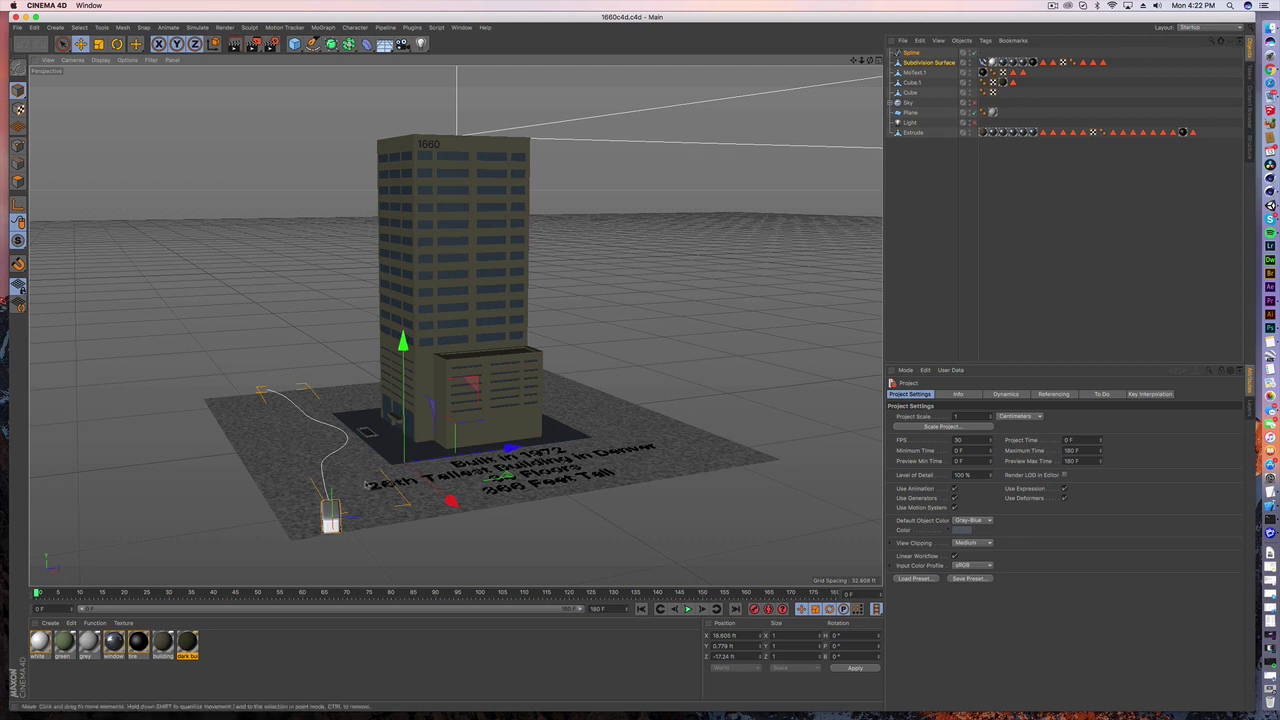
Step: Play and stop the bus animation in Cinema 4D, then orbit to face the building
left_click(688, 609)
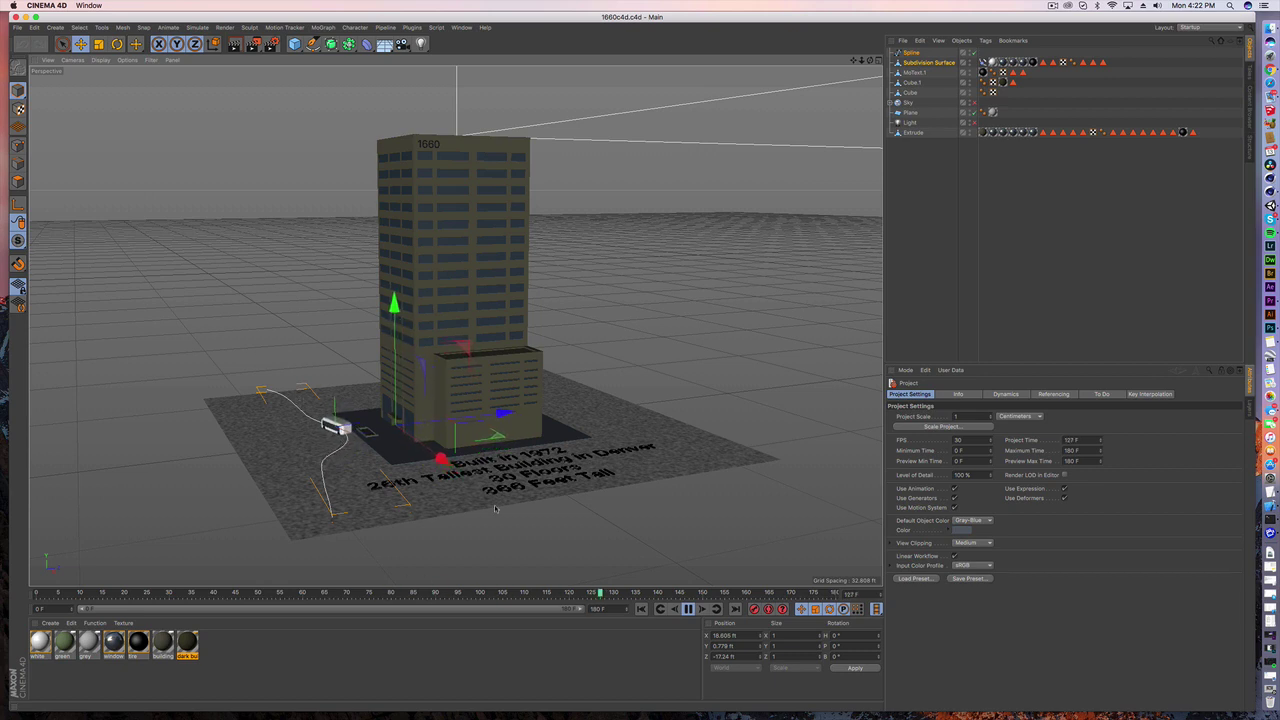
left_click(688, 609)
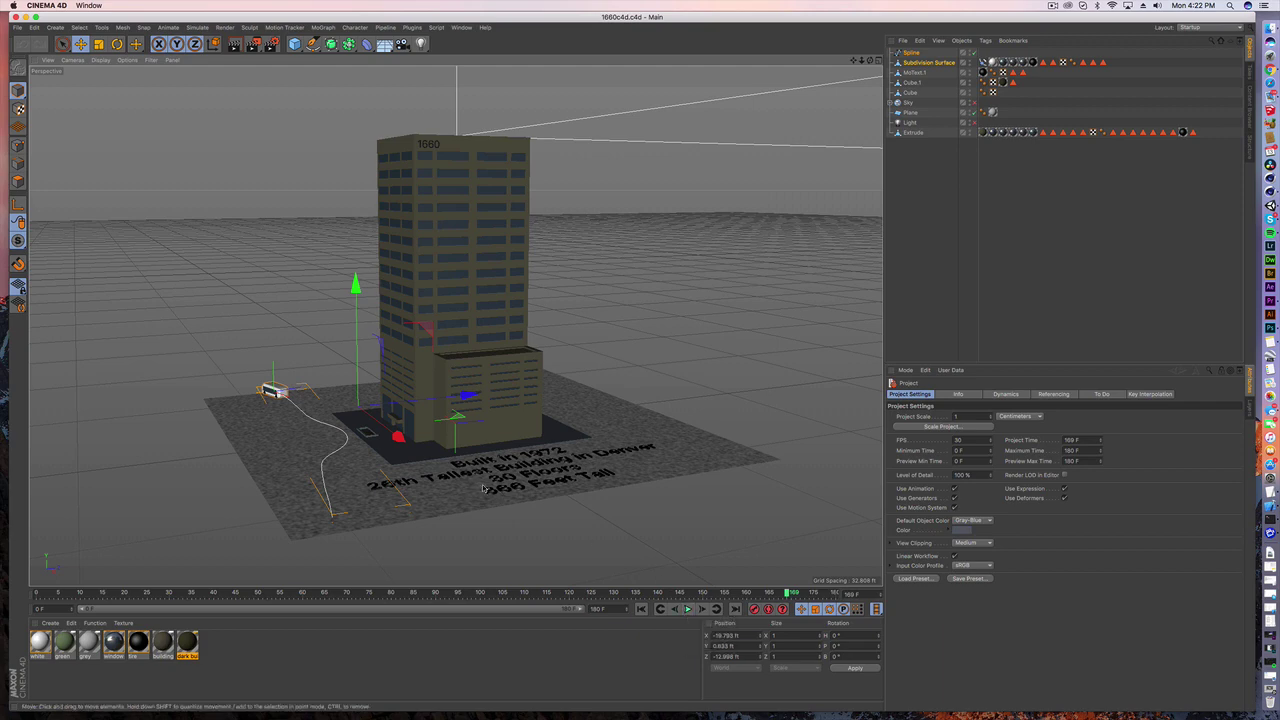
left_click_drag(461, 474, 377, 432, "alt")
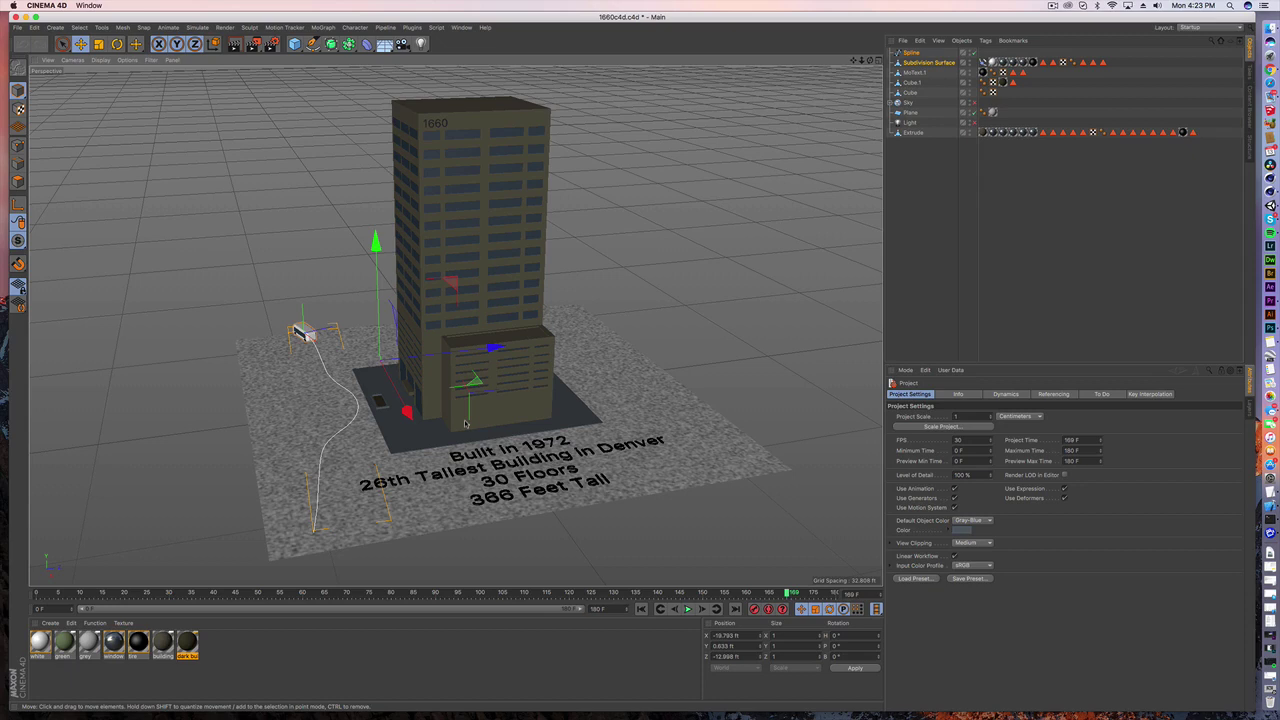
left_click(931, 175)
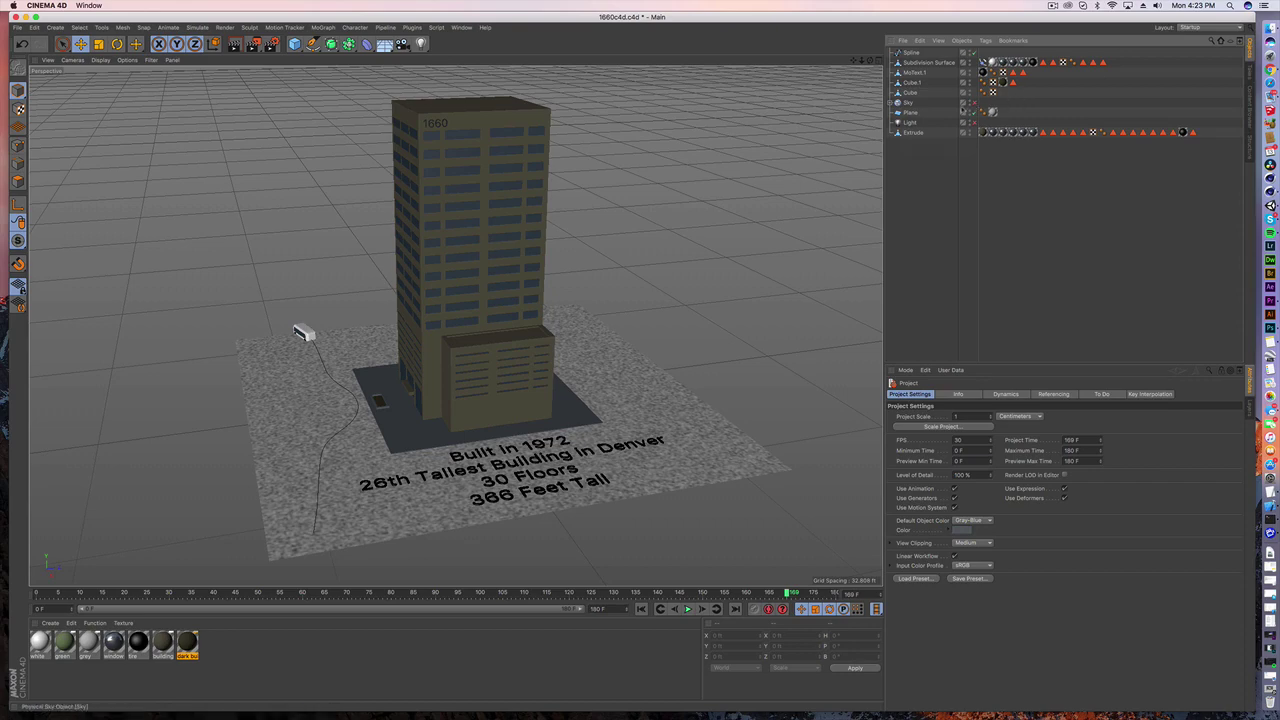
left_click_drag(474, 253, 496, 247, "alt")
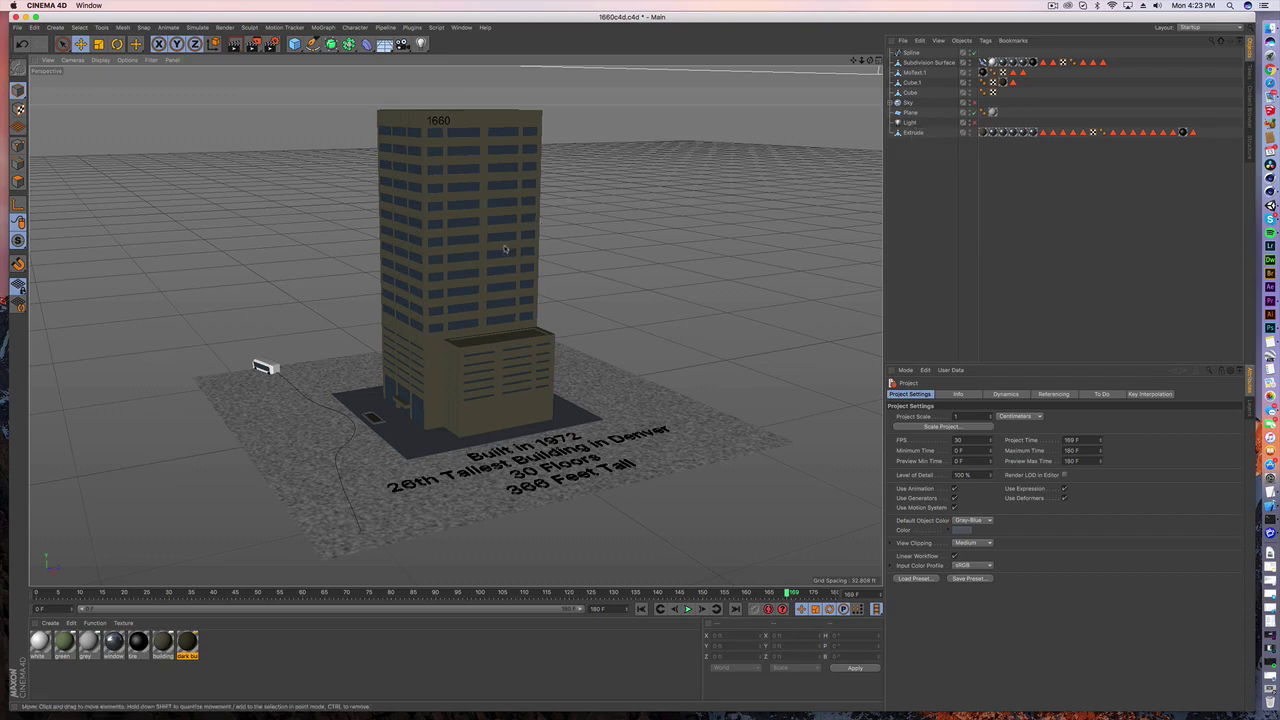
mouse_move(474, 268)
left_mouse_down("alt")
mouse_move(476, 248)
mouse_move(529, 258)
mouse_move(465, 259)
left_mouse_up("alt")
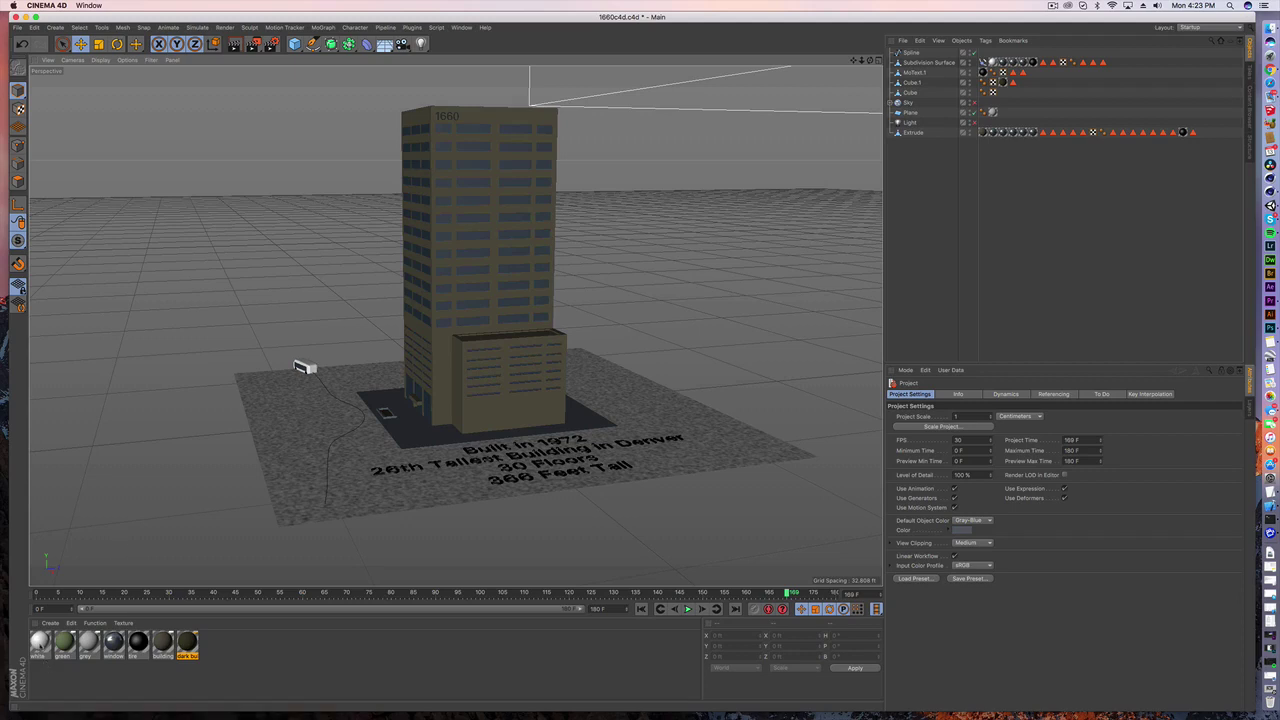
left_click(50, 623)
left_click(82, 542)
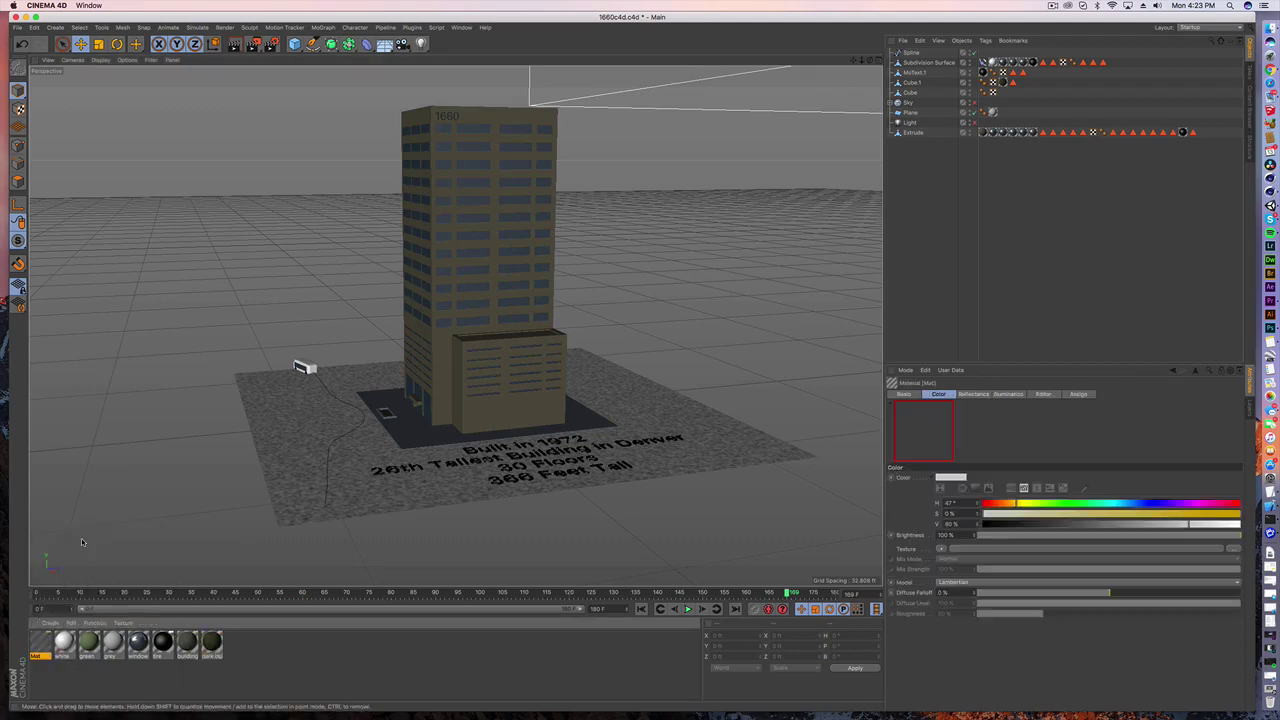
double_click(40, 641)
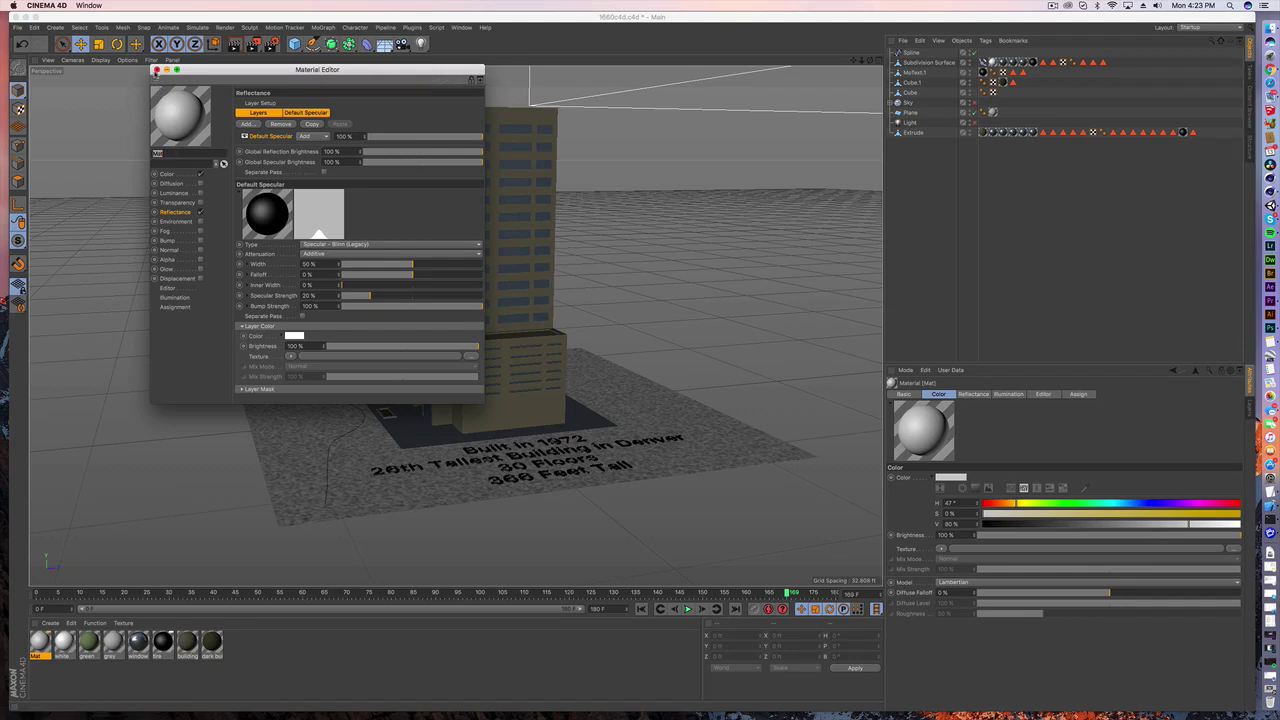
left_click(156, 70)
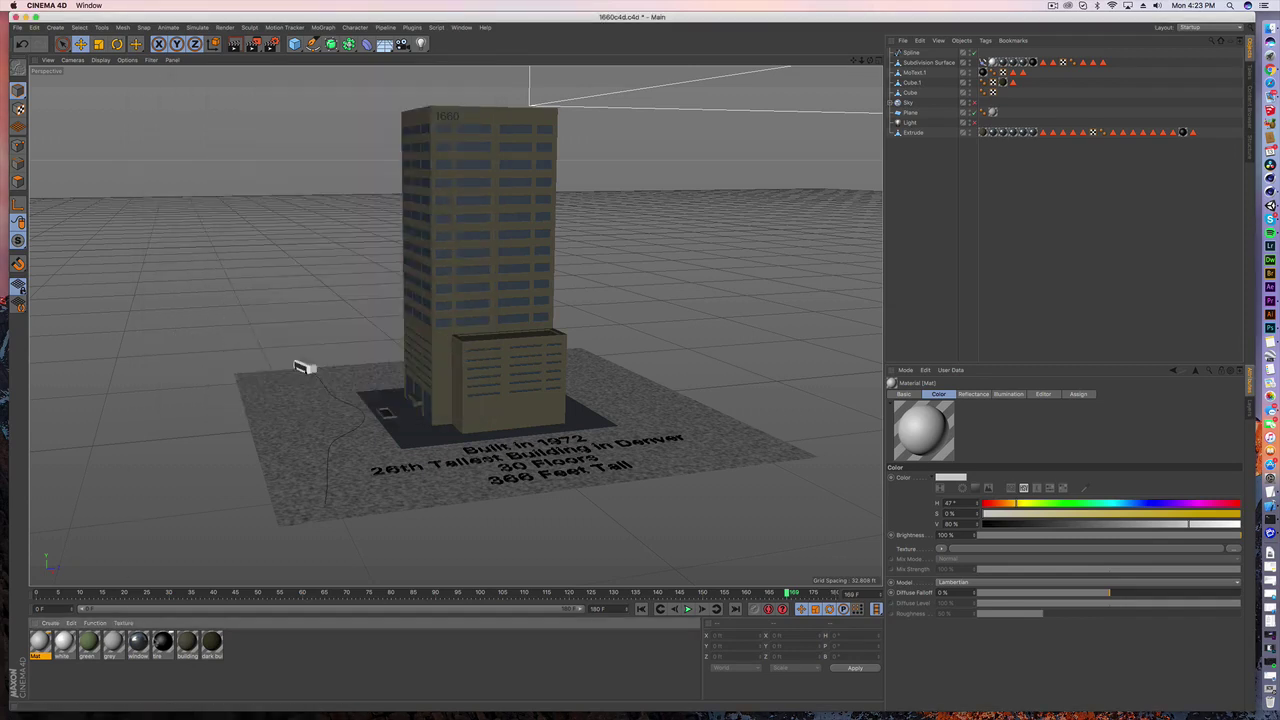
right_click(46, 644)
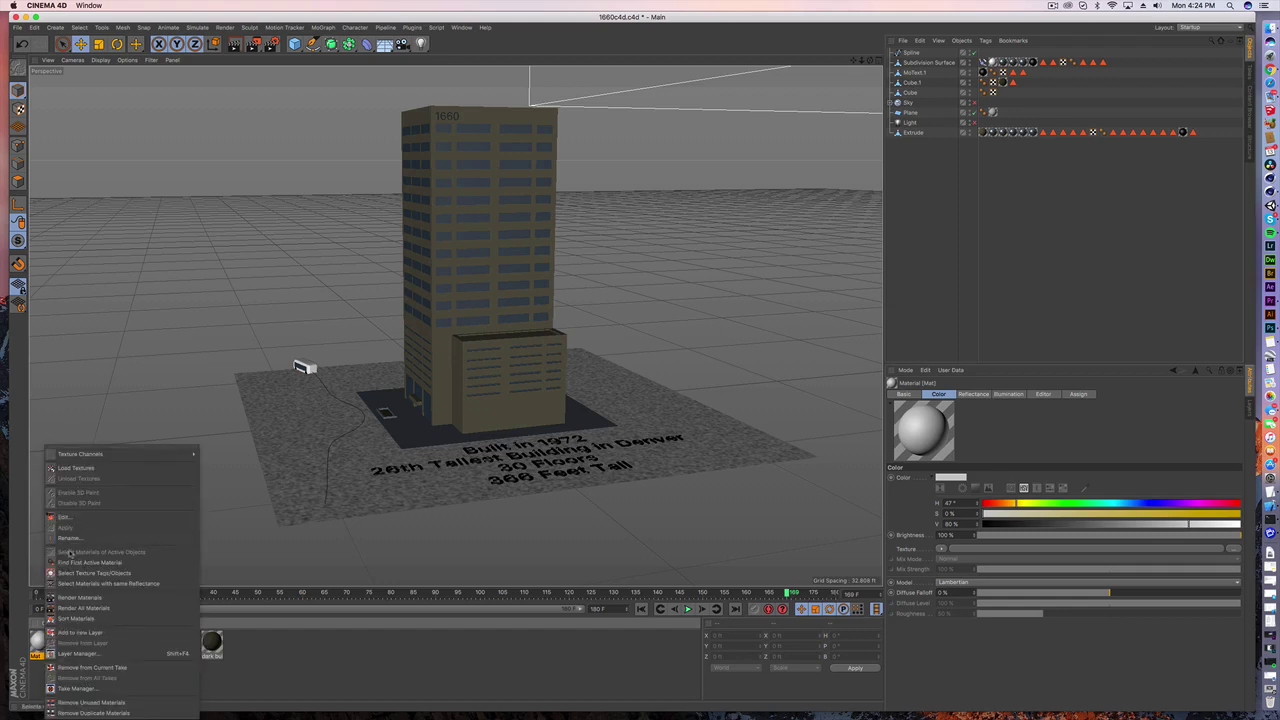
left_click(40, 638)
key("Delete")
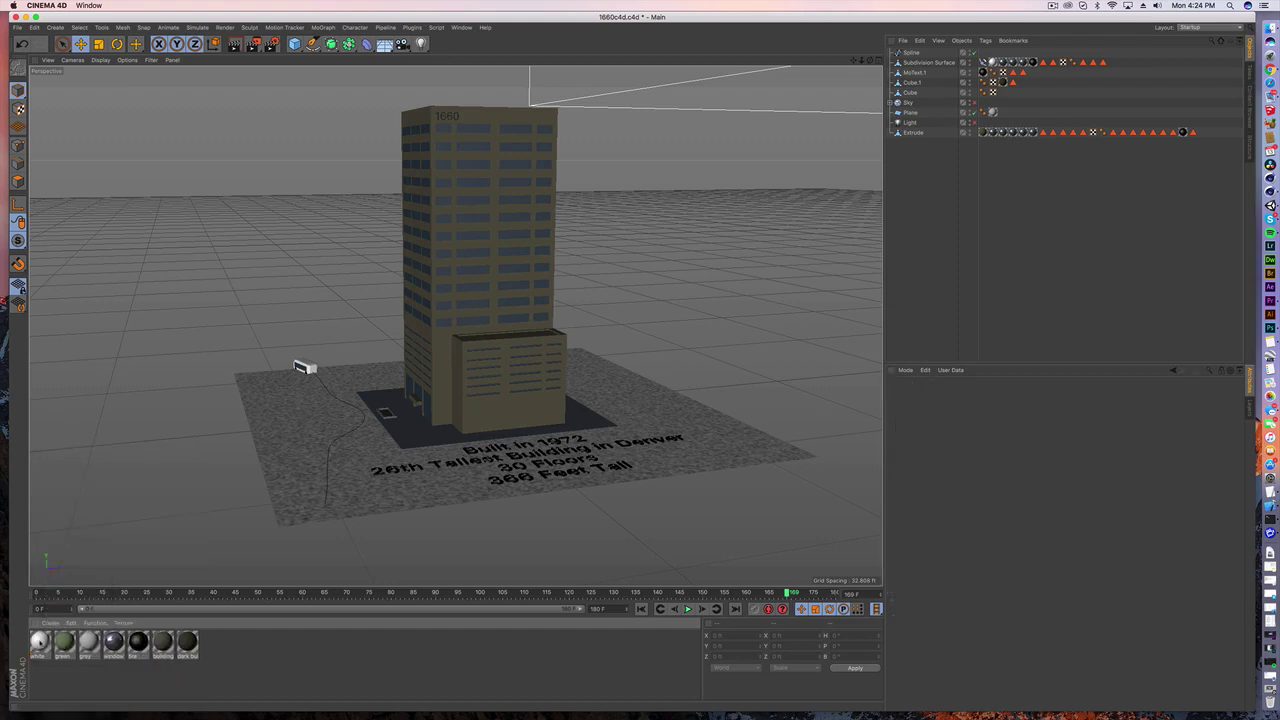
double_click(40, 640)
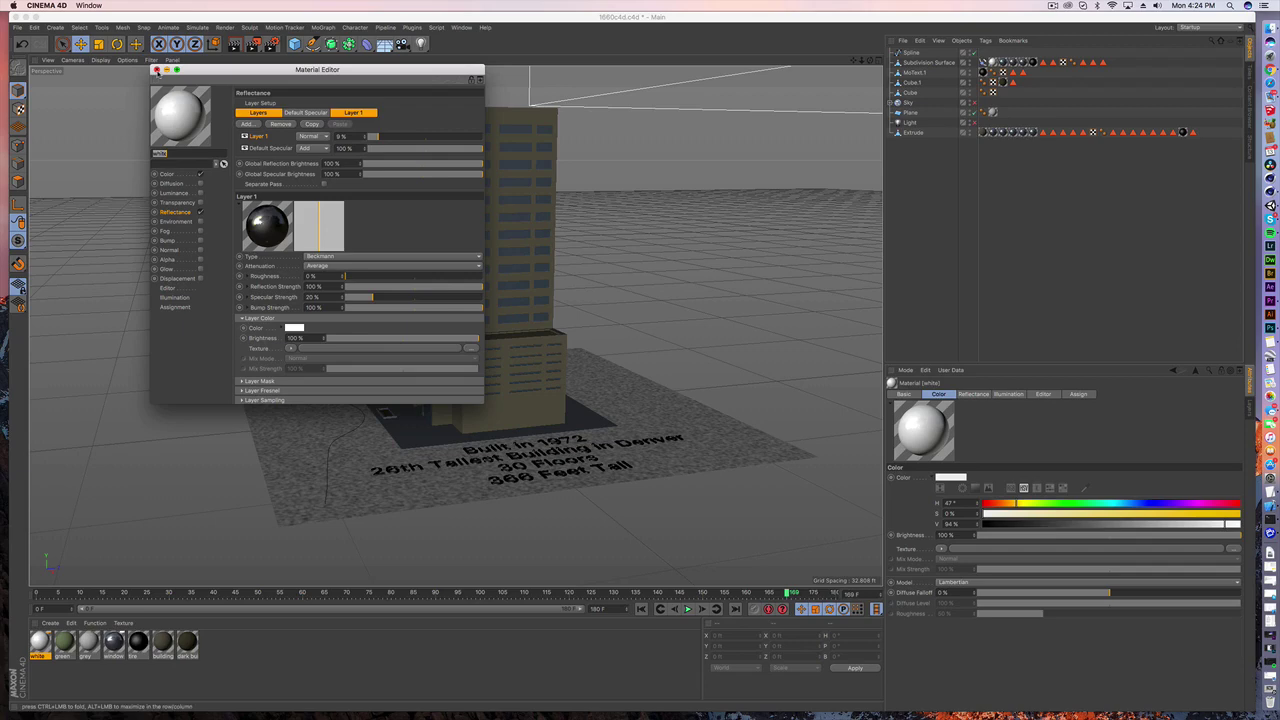
left_click(156, 70)
double_click(64, 642)
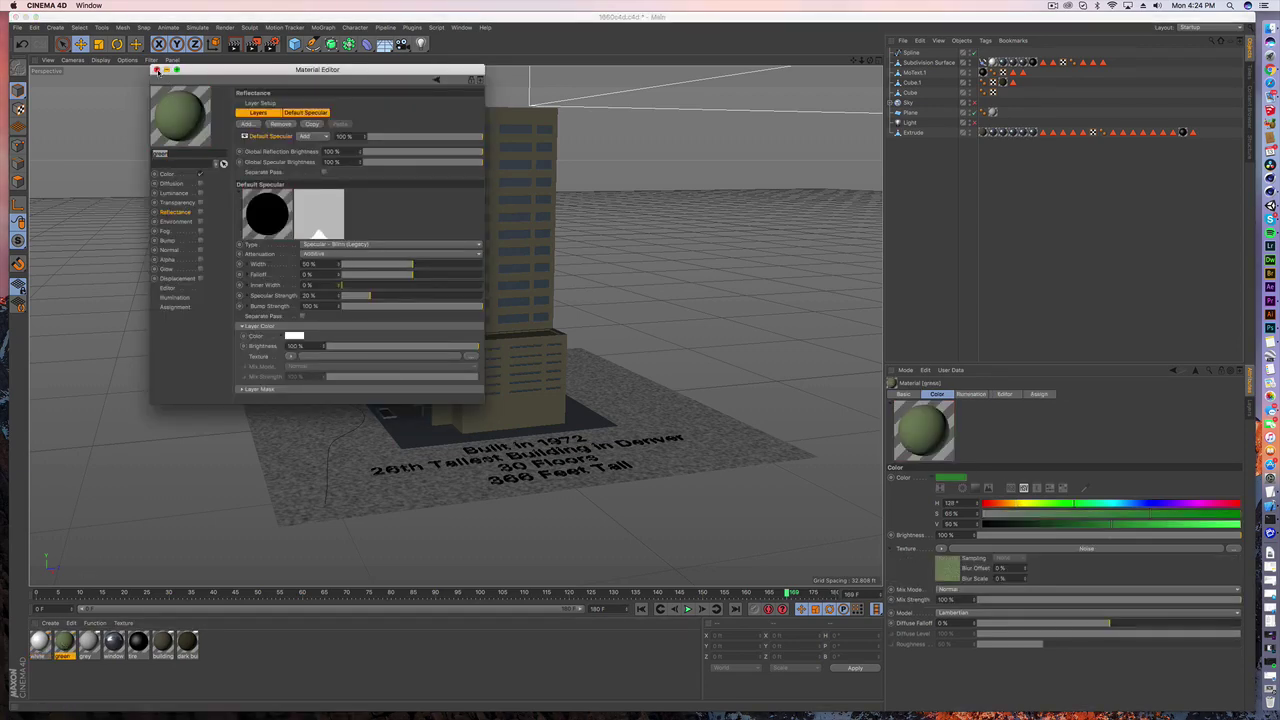
left_click(156, 70)
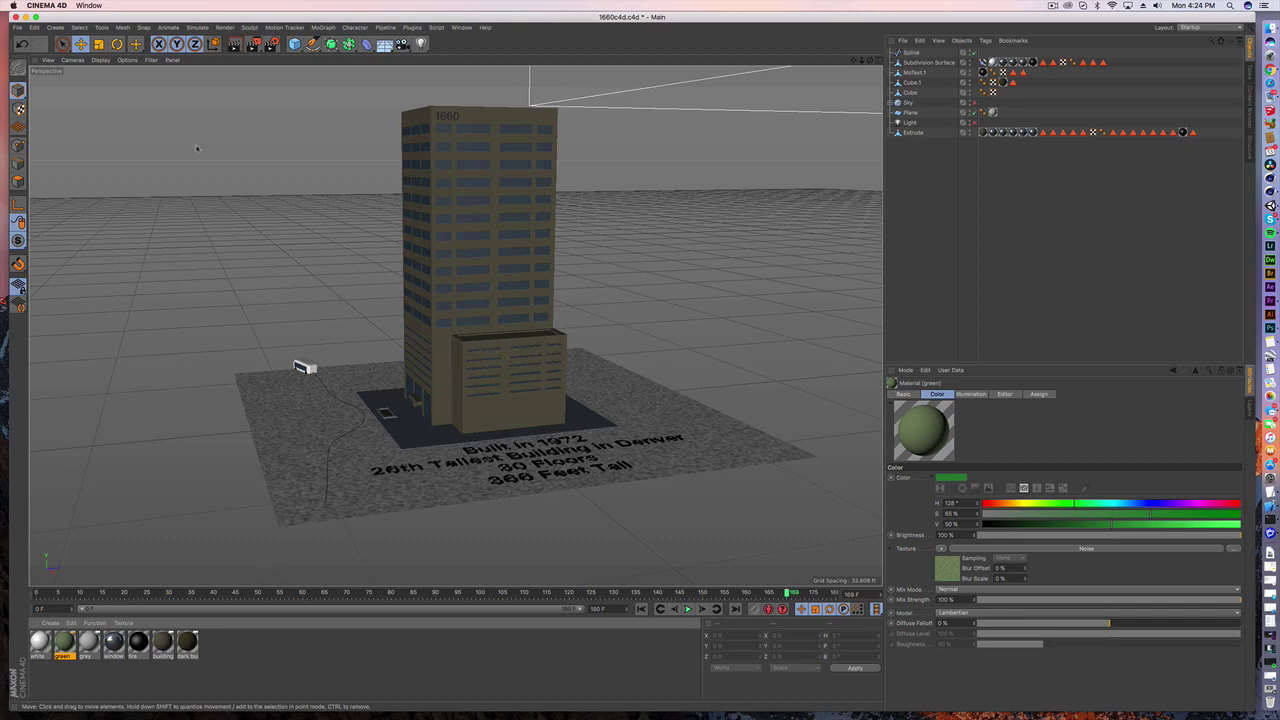
Step: Export the scene as FBX named tutorial.fbx, keeping Tracks and Textures enabled
left_click(18, 27)
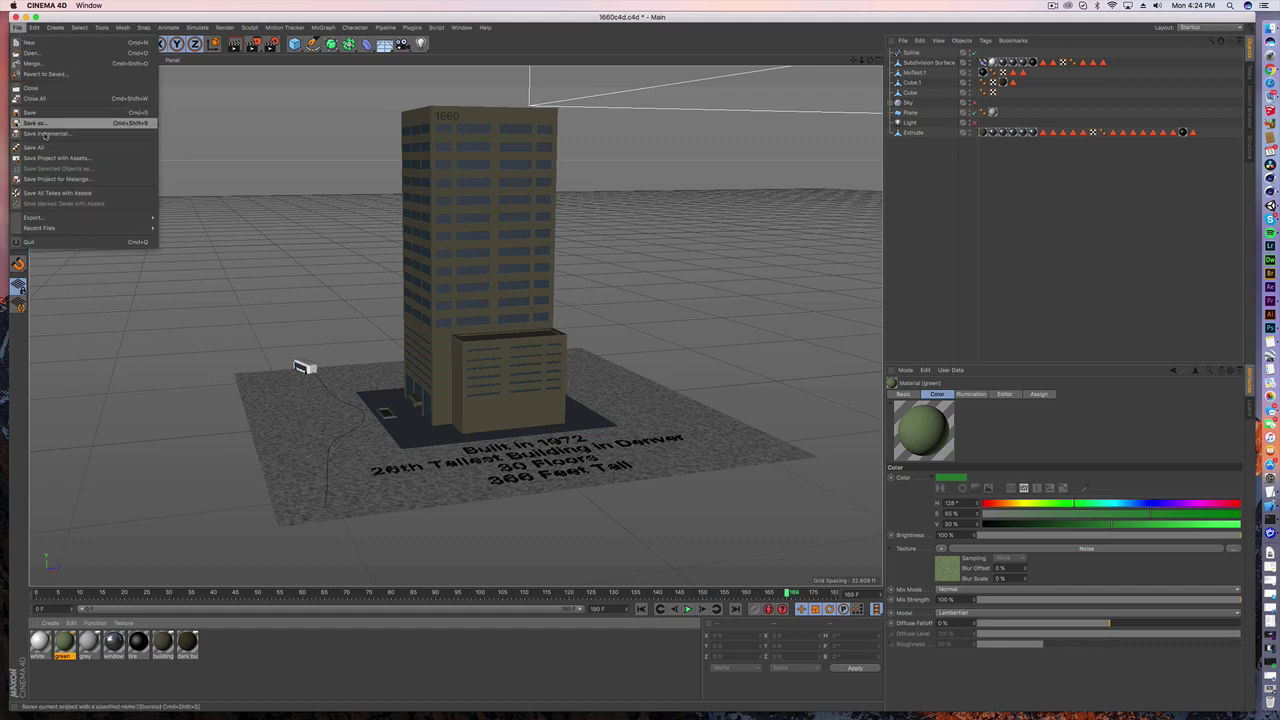
mouse_move(65, 217)
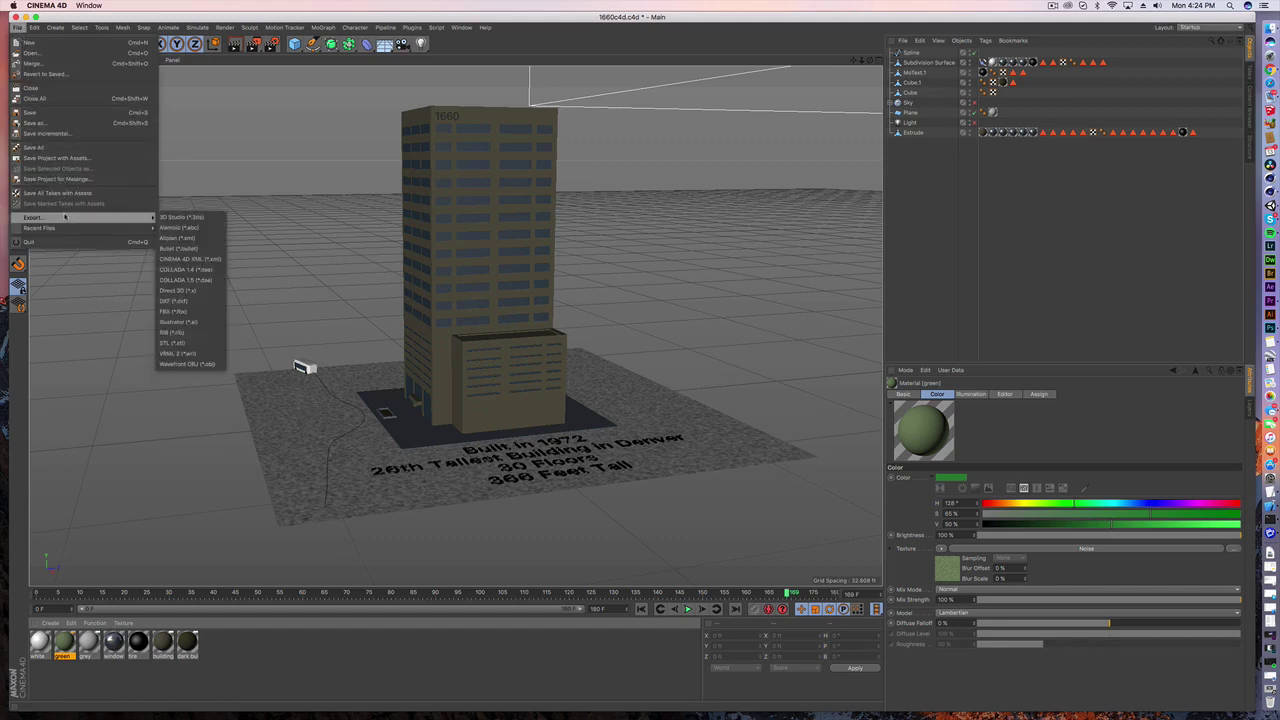
left_click(211, 311)
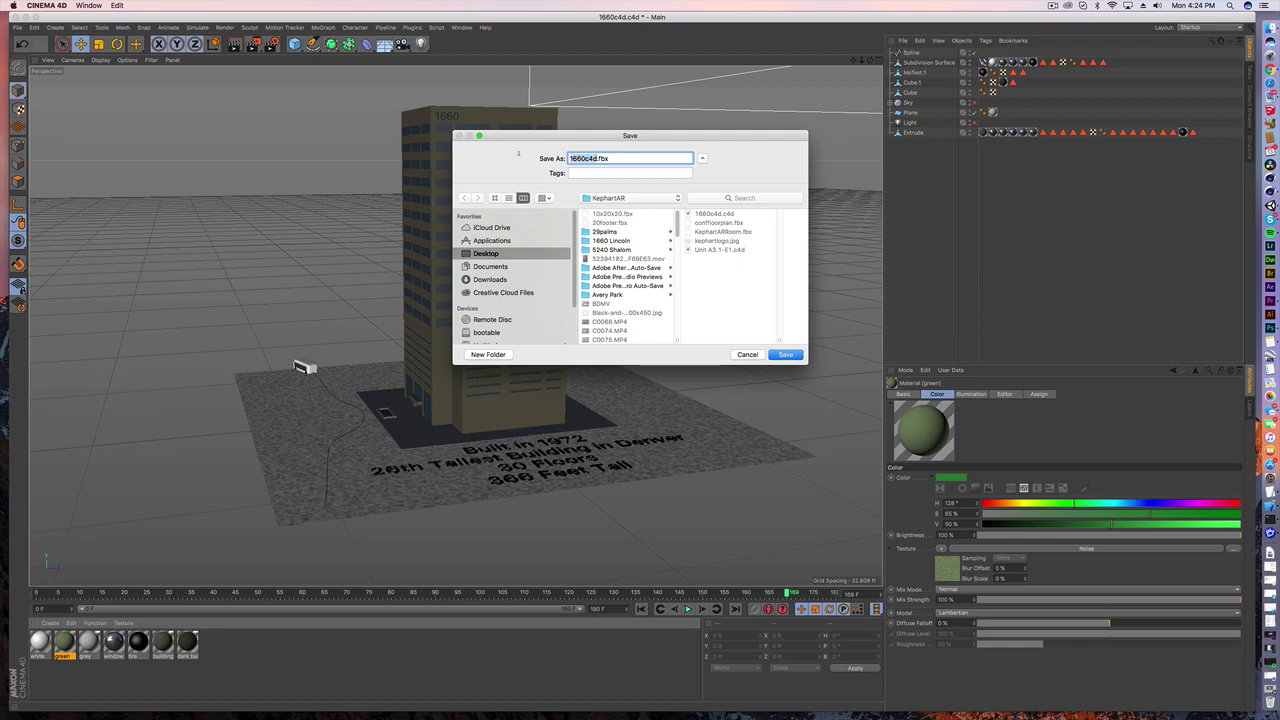
type("tutorial")
left_click(785, 354)
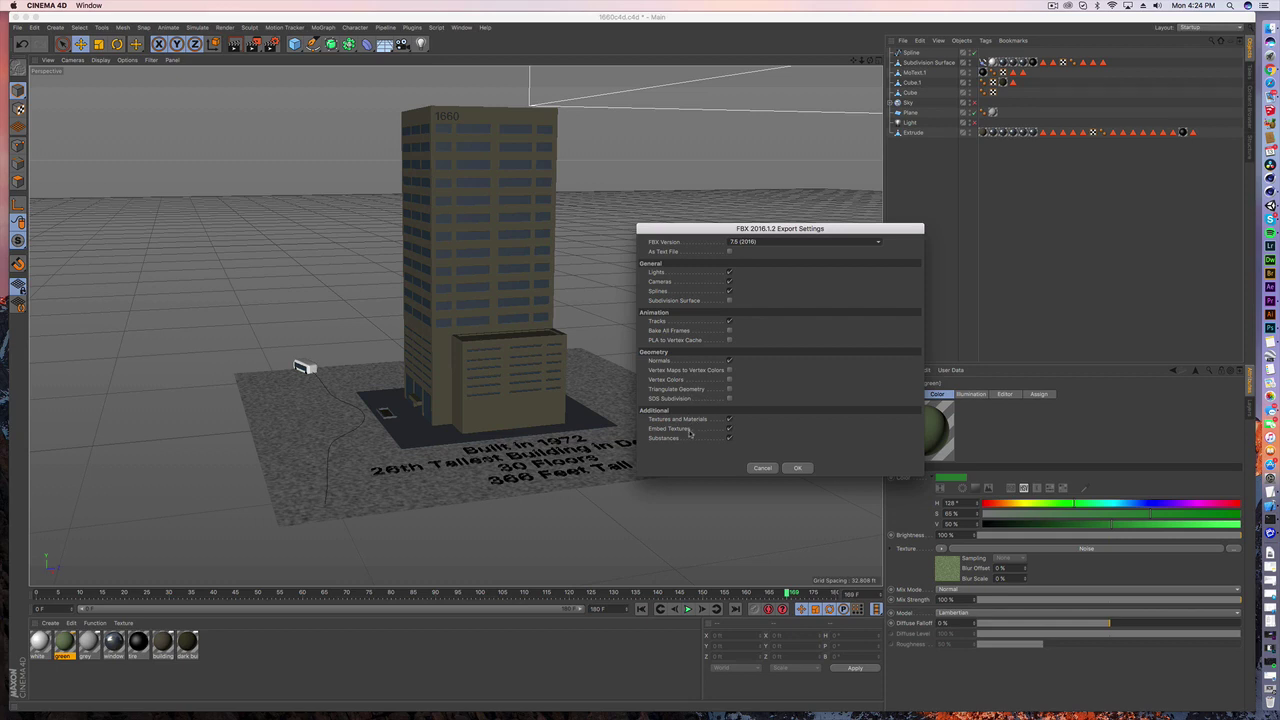
left_click(793, 468)
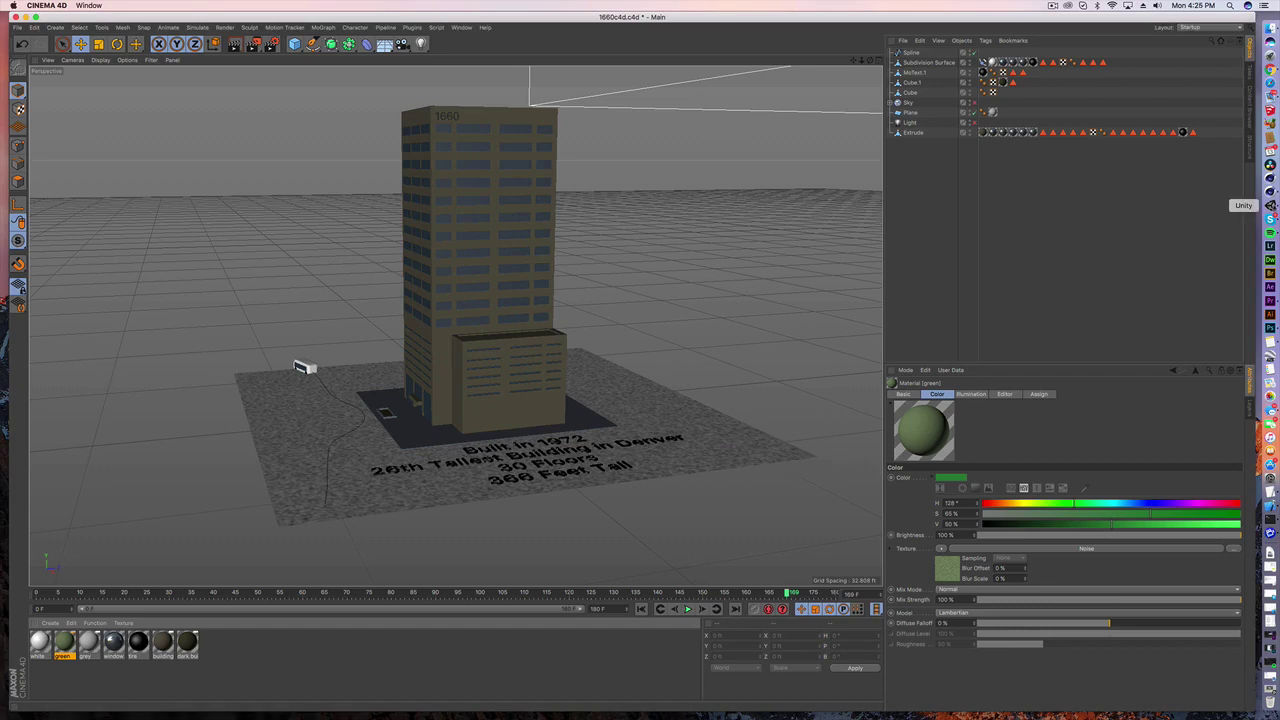
Step: Switch back to Unity showing the 1660c4d asset's Animations tab with its Bus Drive clip
left_click(1270, 205)
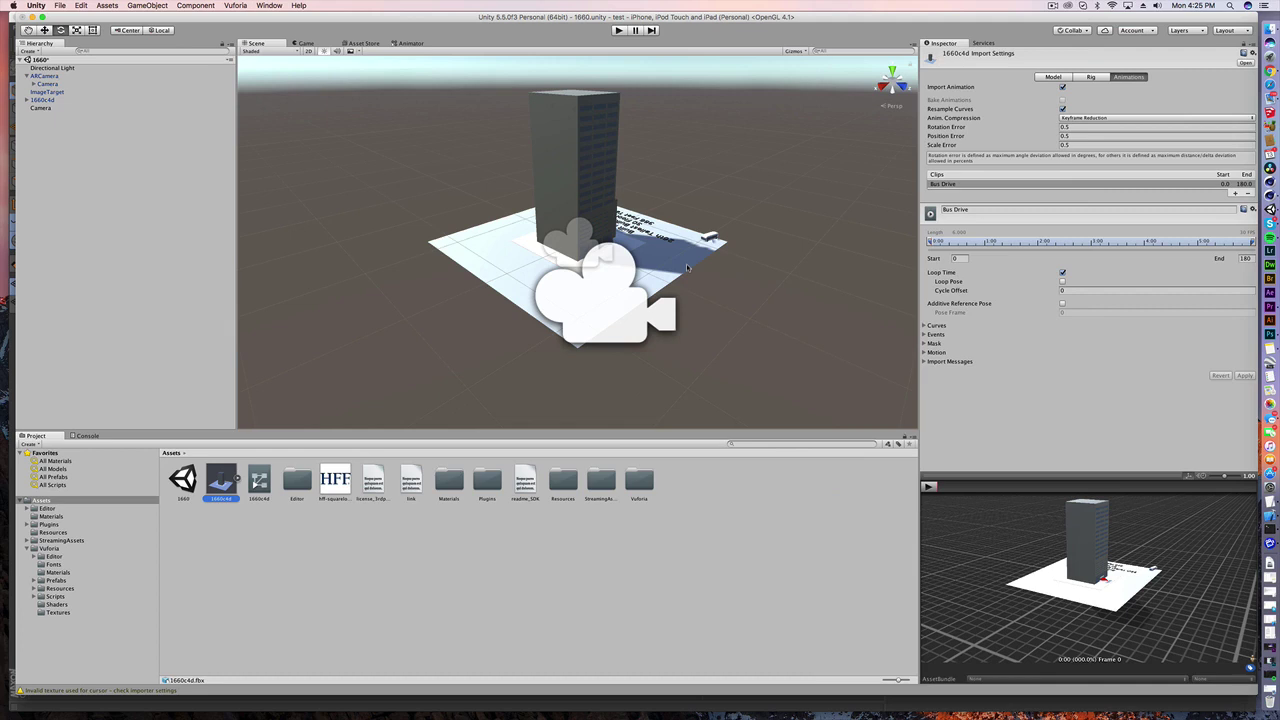
Step: Import tutorial.fbx from the Desktop via Assets > Import New Asset
left_click(106, 5)
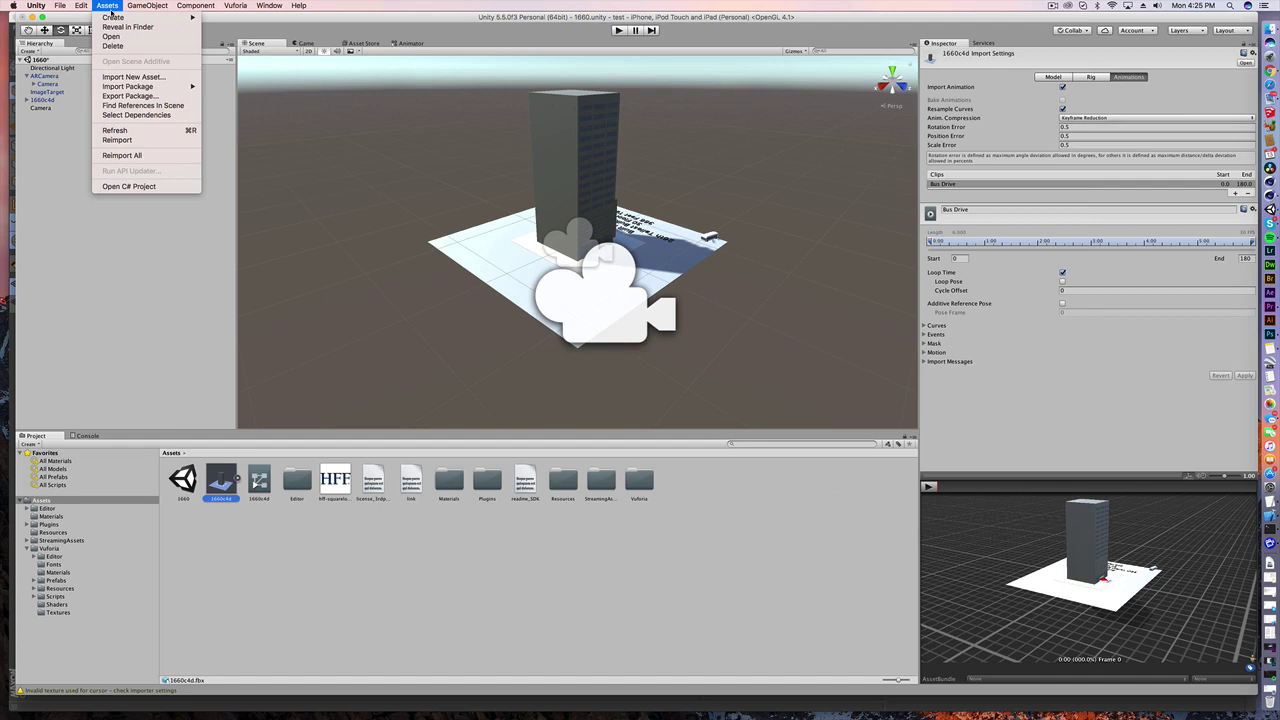
left_click(133, 76)
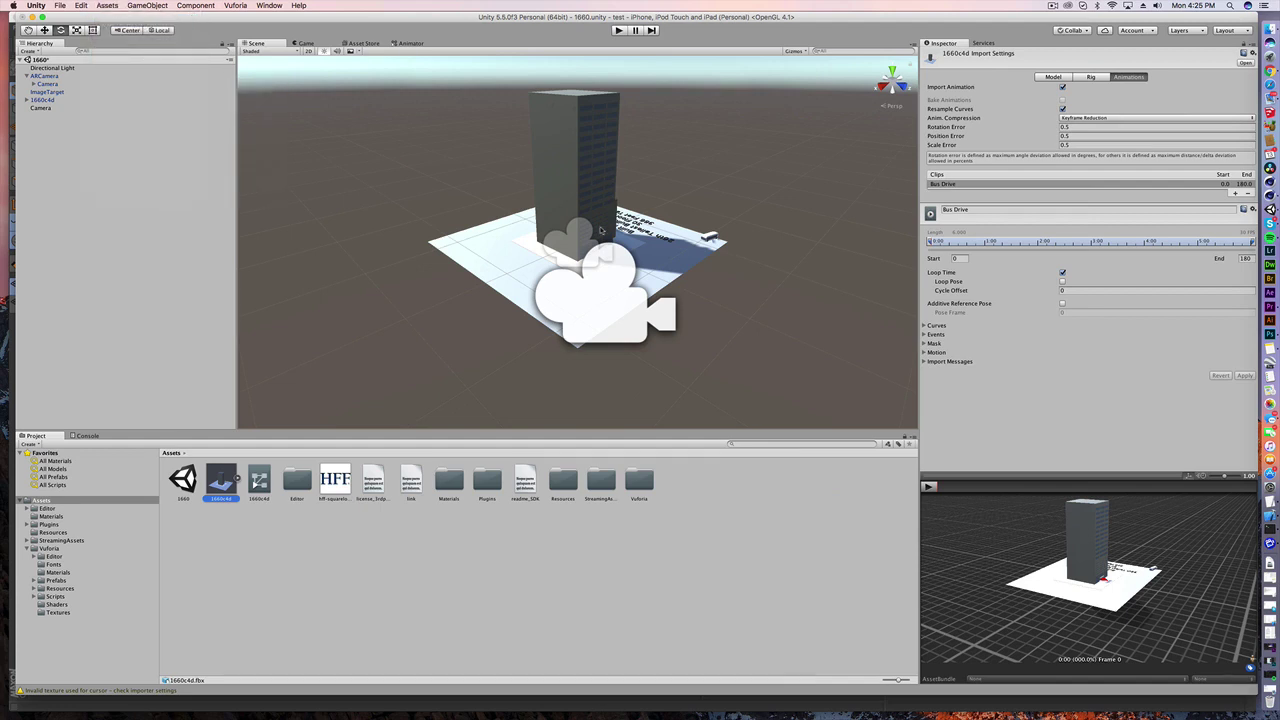
scroll(656, 241, "down", 10)
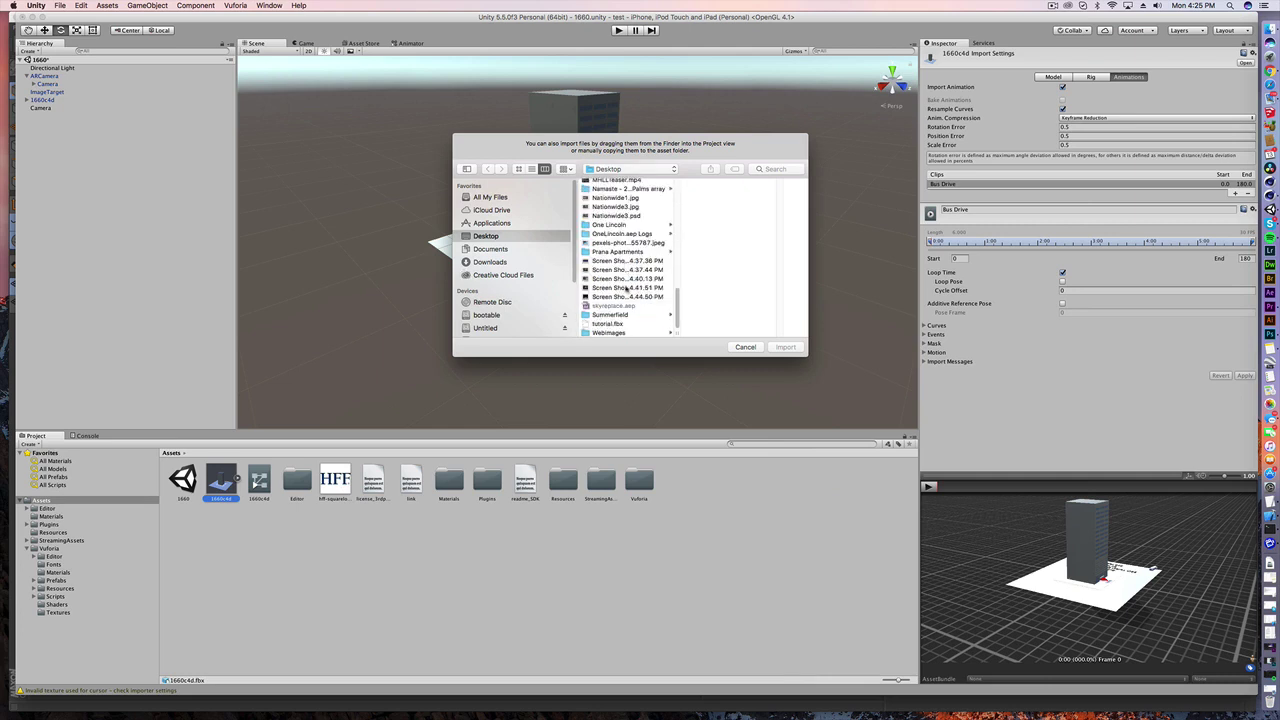
left_click(622, 323)
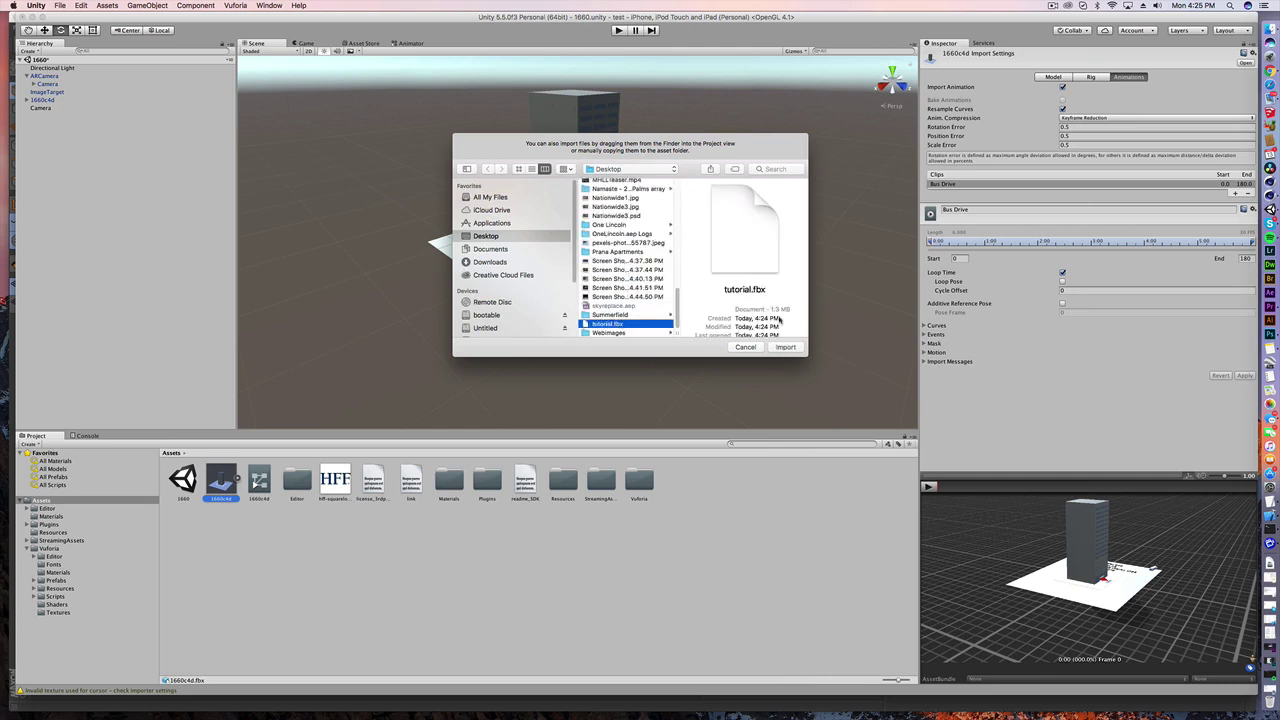
left_click(785, 348)
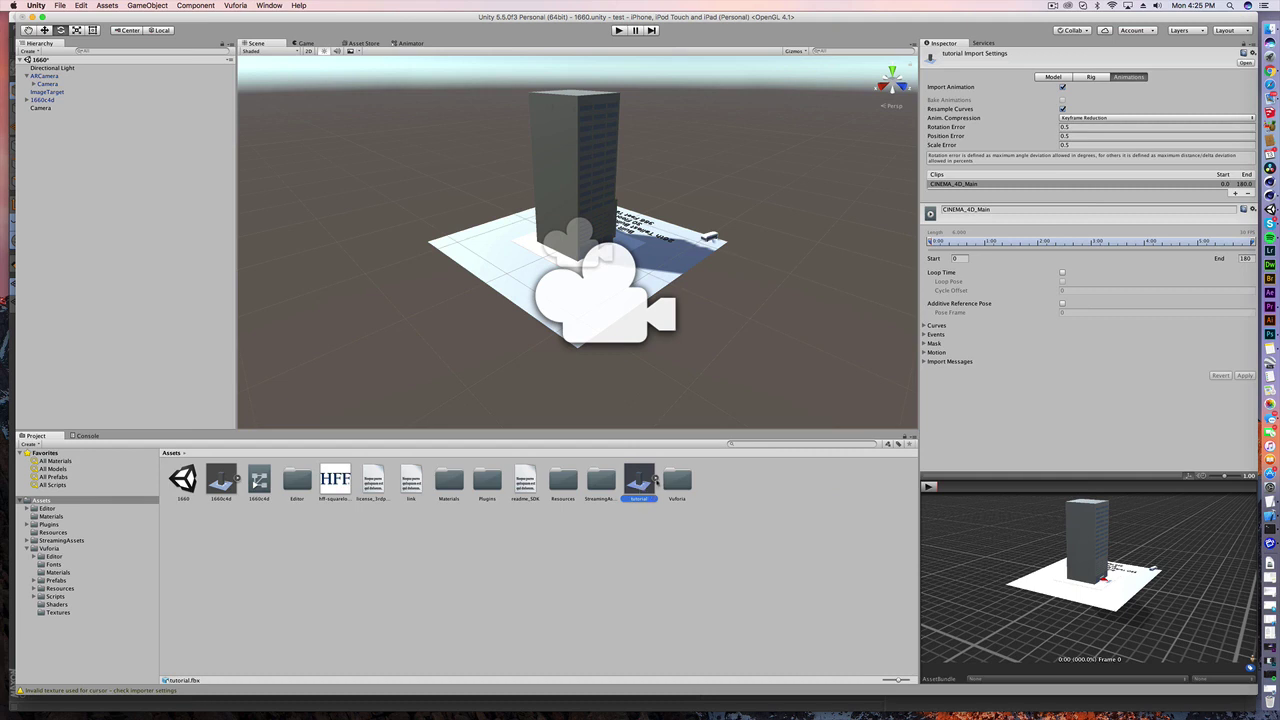
Step: Expand the tutorial asset to reveal Plane, Sky, Spline, Cube and Extrude, dragging Extrude toward the scene
left_click(656, 478)
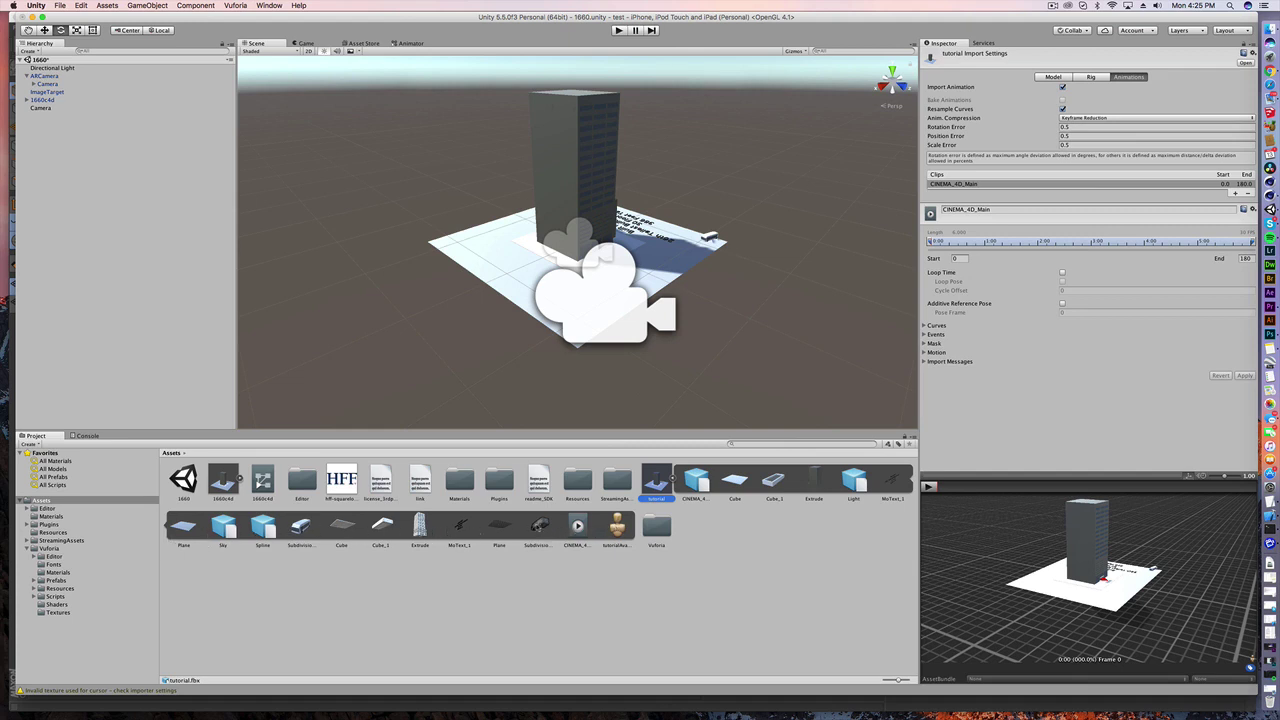
mouse_move(419, 527)
left_mouse_down()
mouse_move(387, 357)
mouse_move(420, 524)
left_mouse_up()
Step: Collapse the tutorial model and deactivate the 1660c4d object in the Inspector
left_click(672, 480)
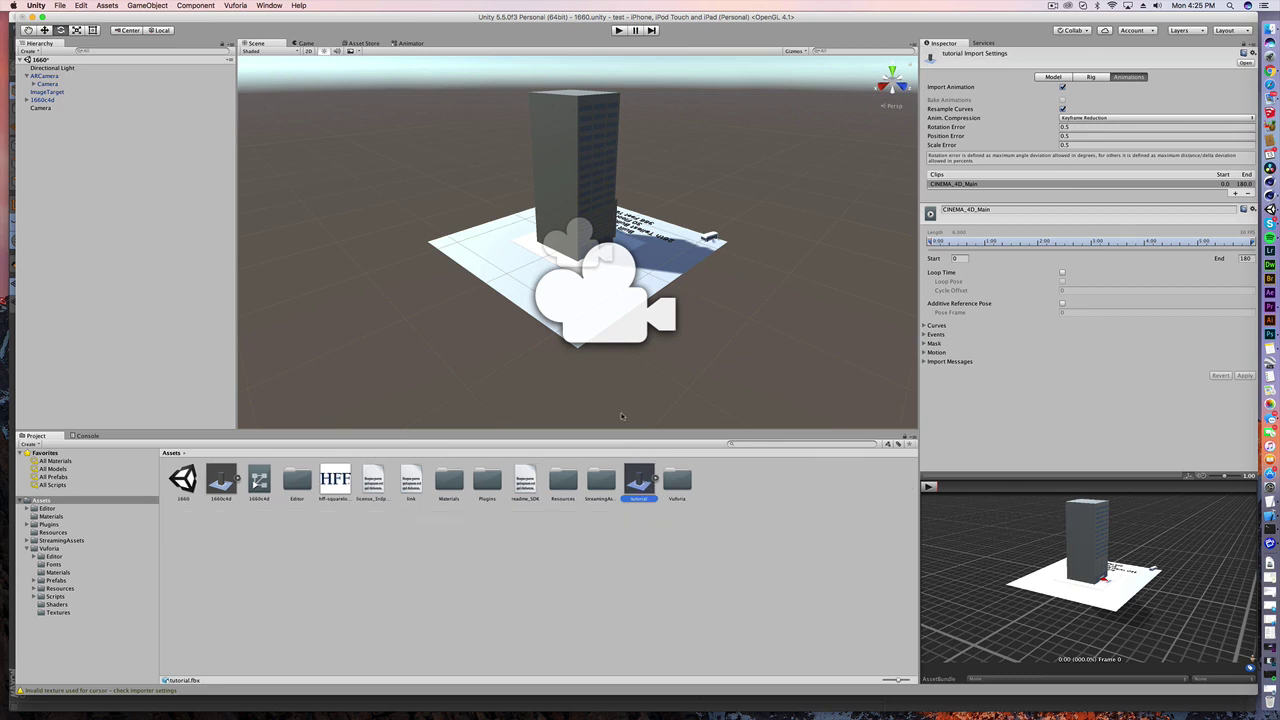
left_click(44, 100)
left_click(27, 100)
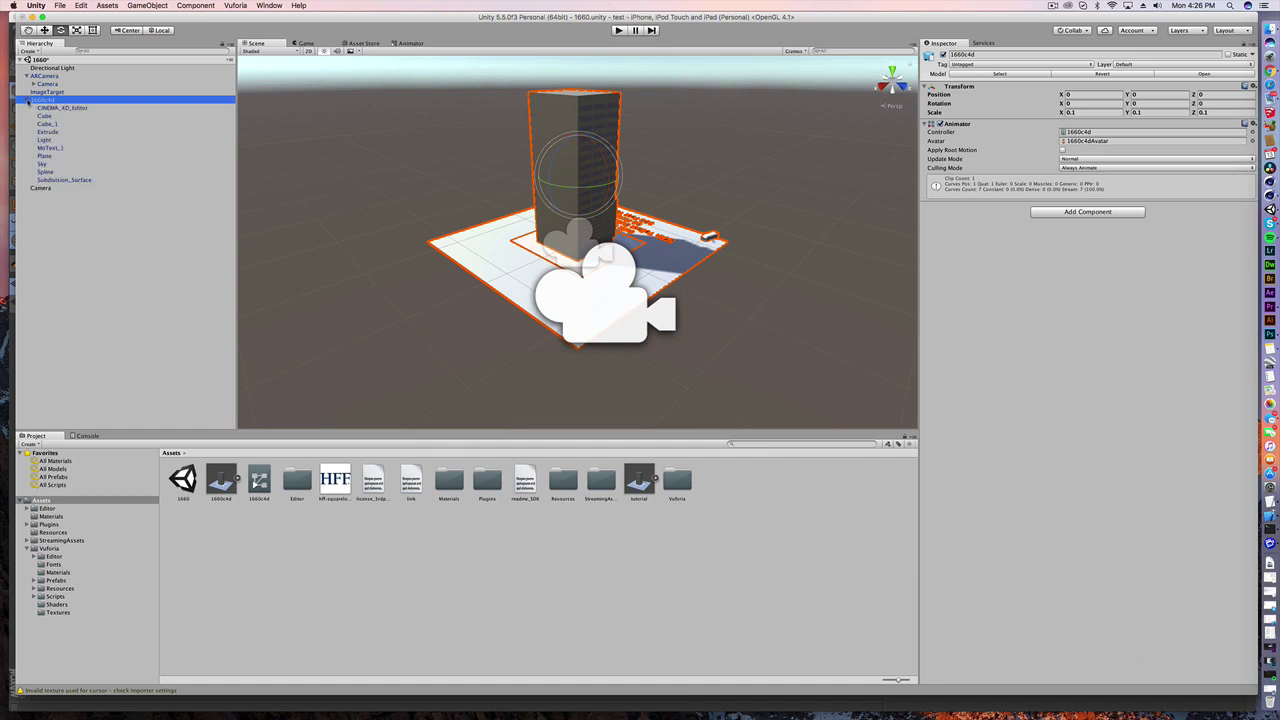
left_click(27, 100)
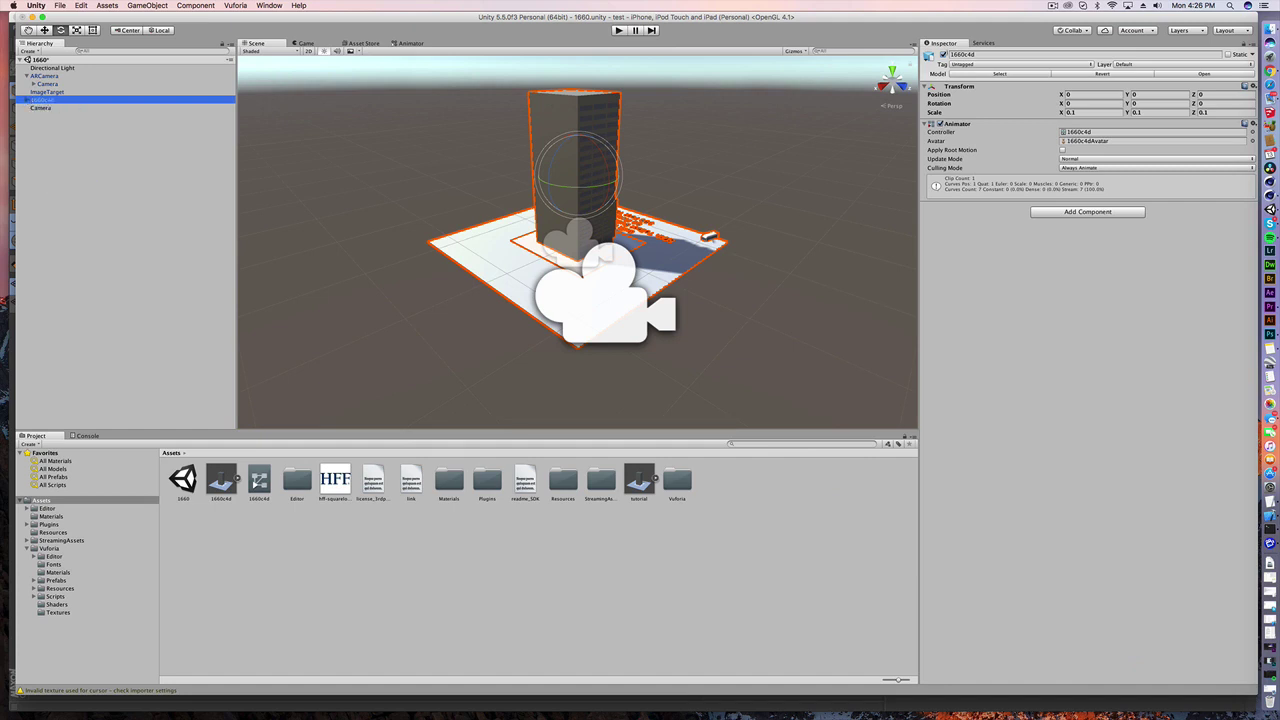
left_click(943, 55)
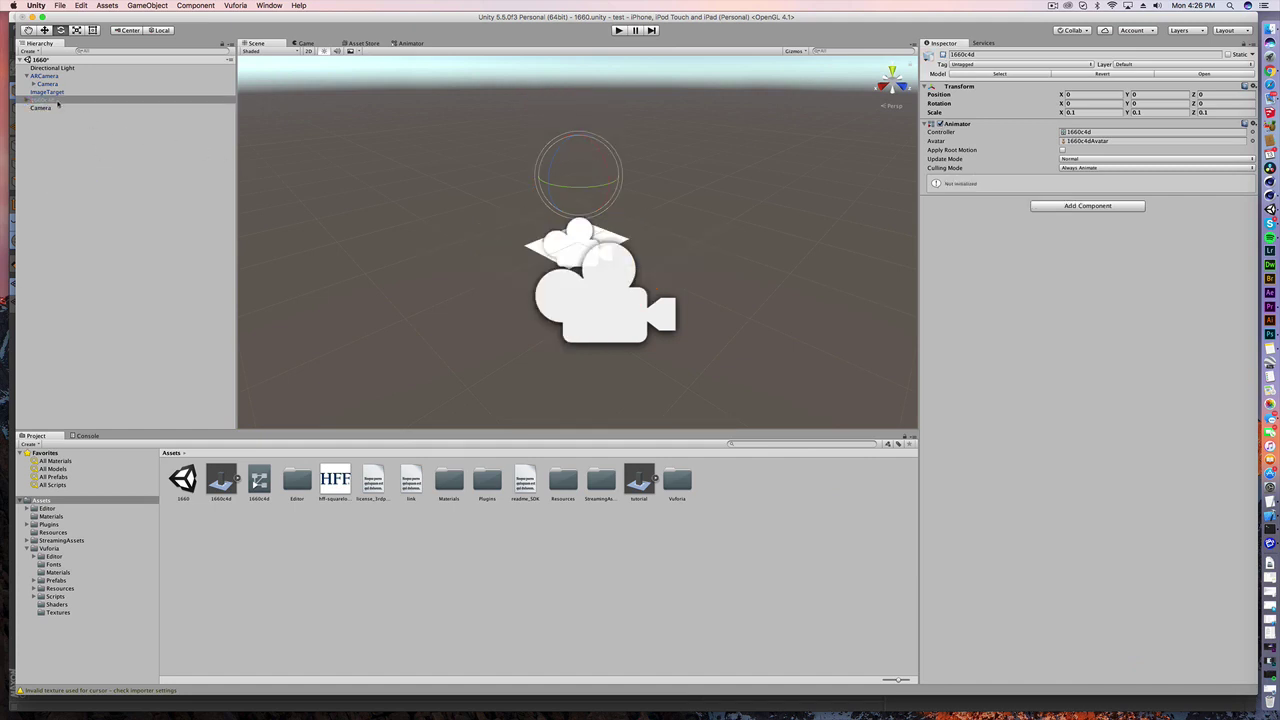
Step: Drag the tutorial model from the Project panel into the Scene view
left_click_drag(645, 487, 577, 250)
scroll(590, 260, "down", 6)
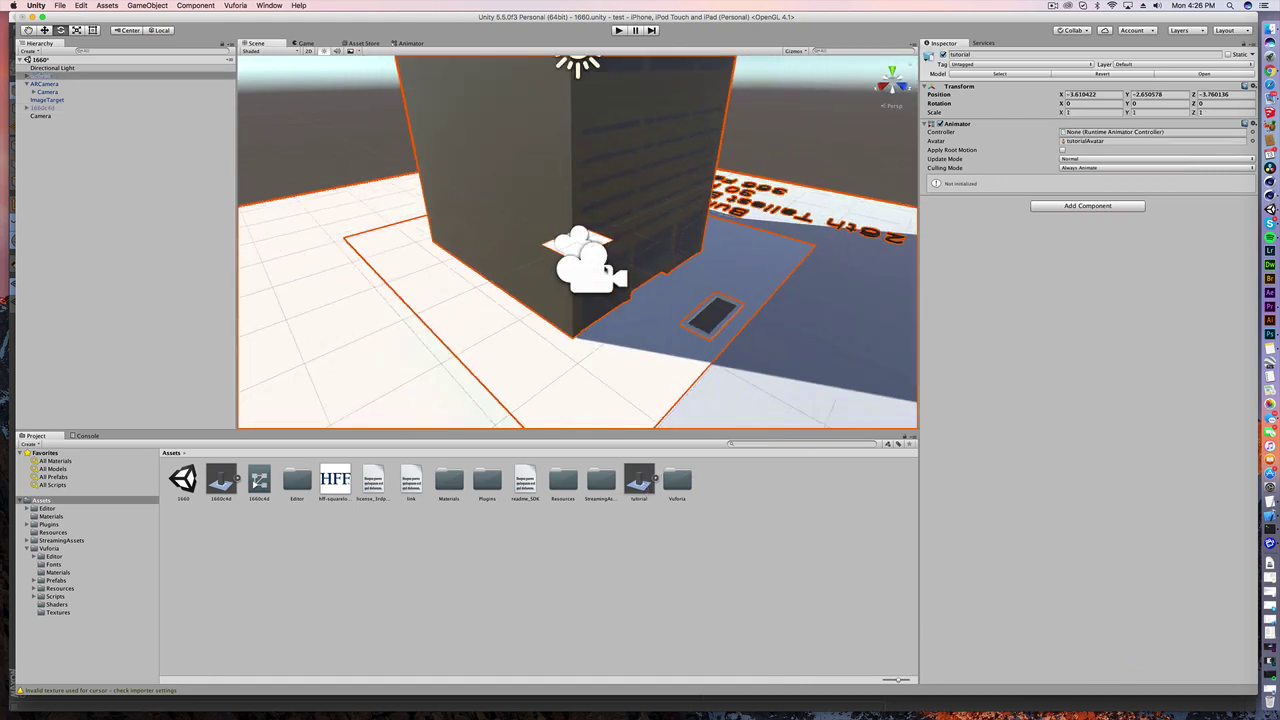
scroll(604, 268, "up", 2)
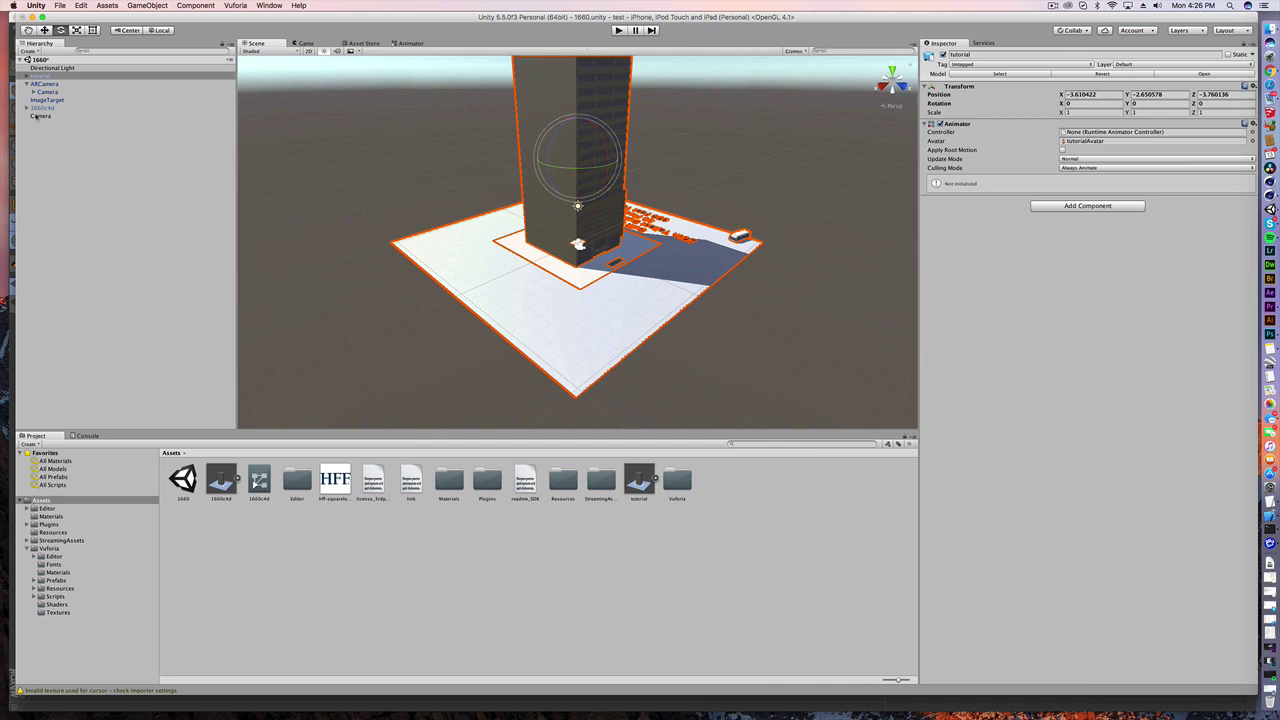
Step: Move the Camera onto the middle of the plane, to about 10.06, 2.6, -7.94
left_click(40, 116)
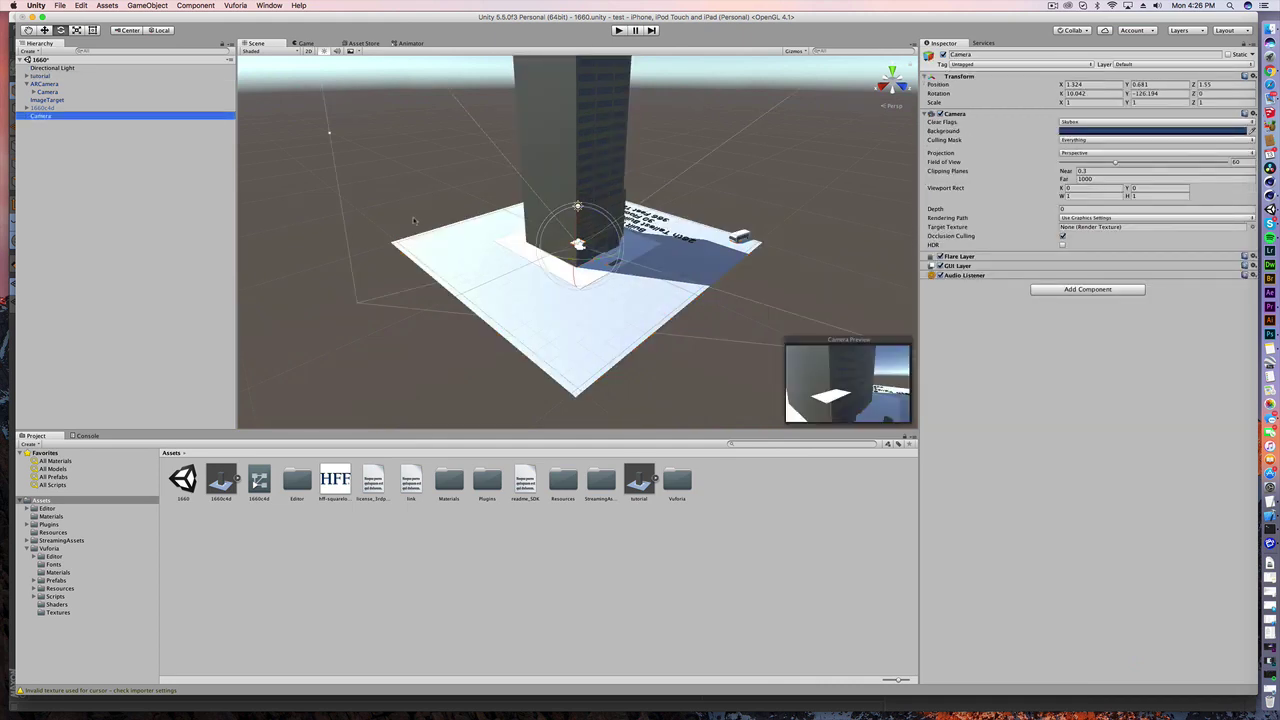
left_click(45, 32)
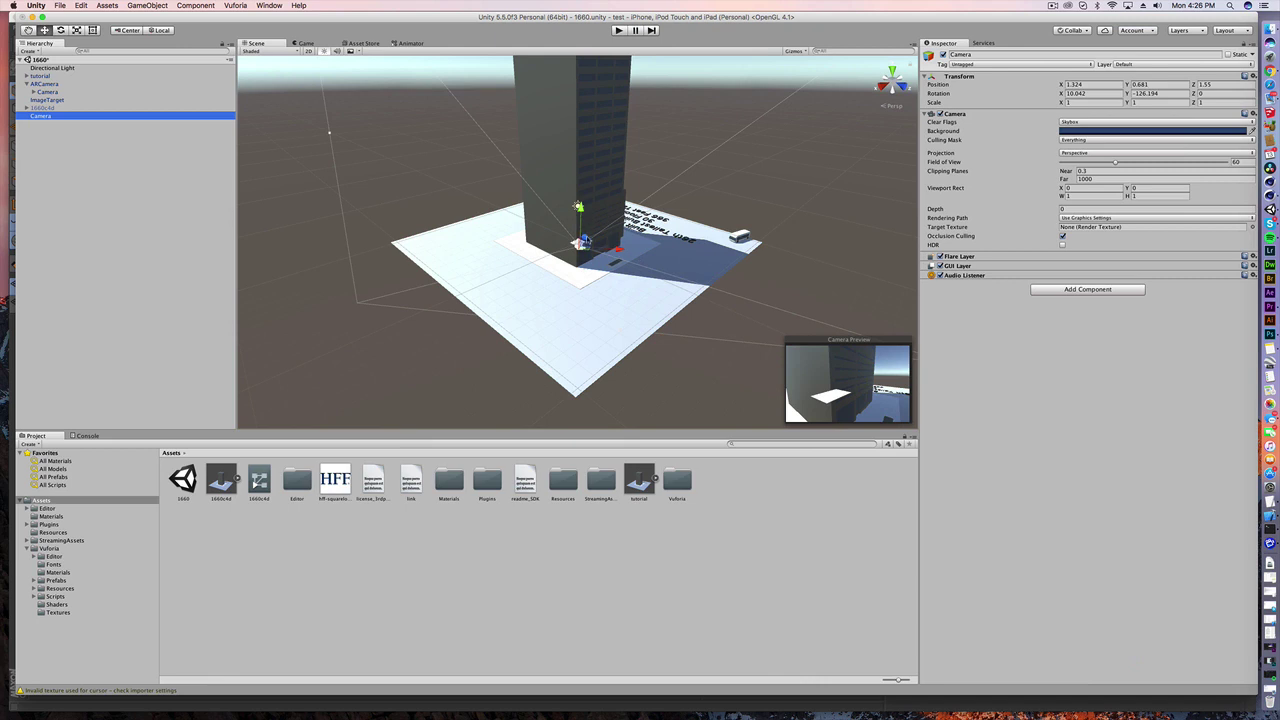
left_click_drag(583, 242, 543, 318)
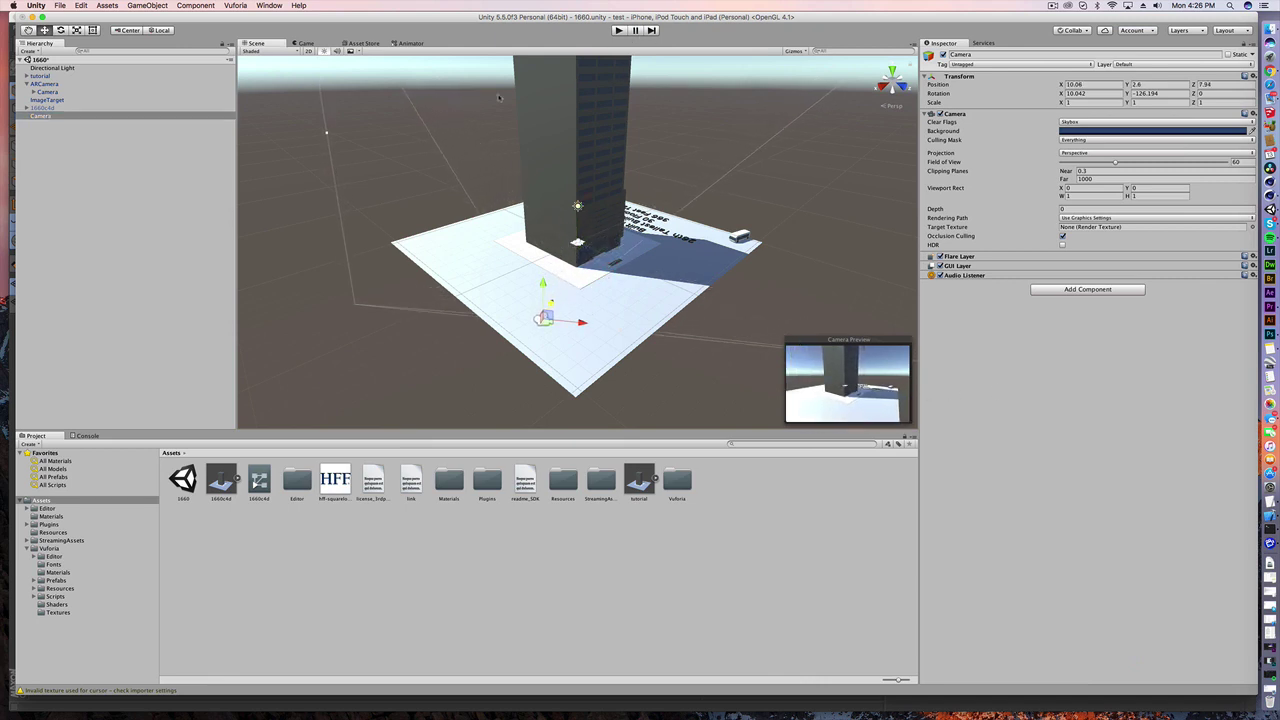
Step: Preview the tutorial animation in the Inspector, then run the scene in Play mode
left_click(638, 482)
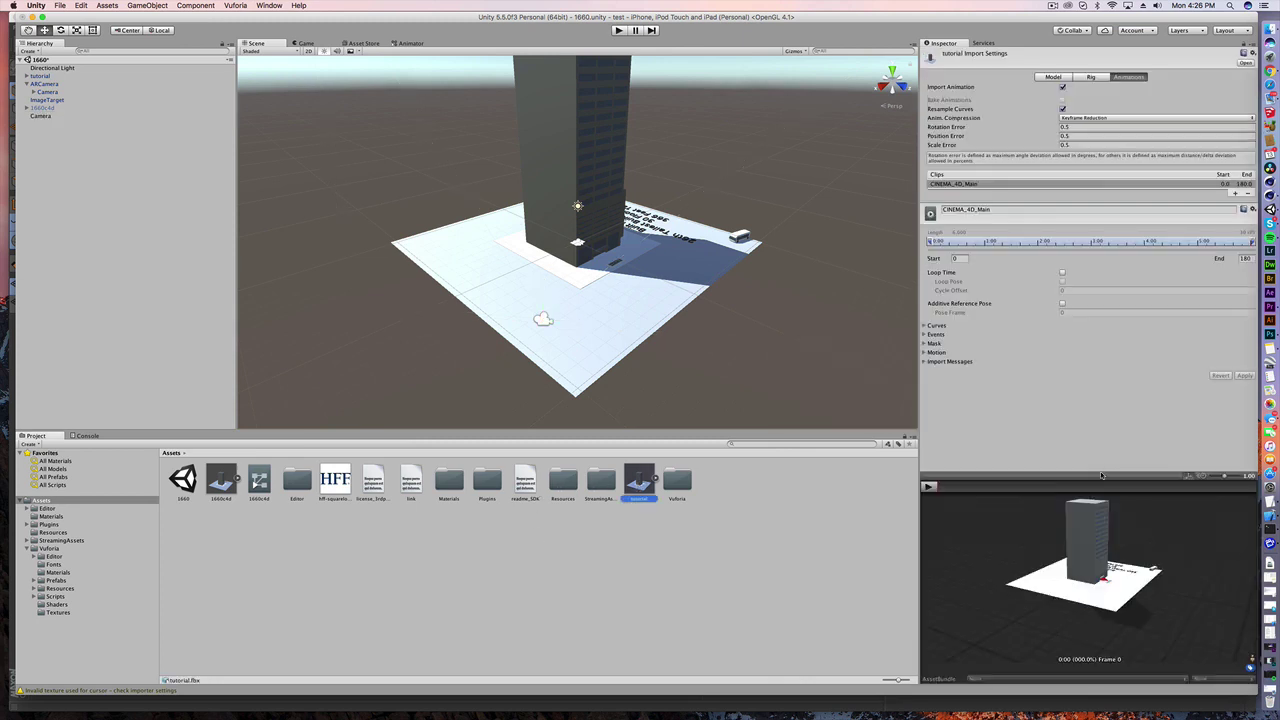
left_click(928, 486)
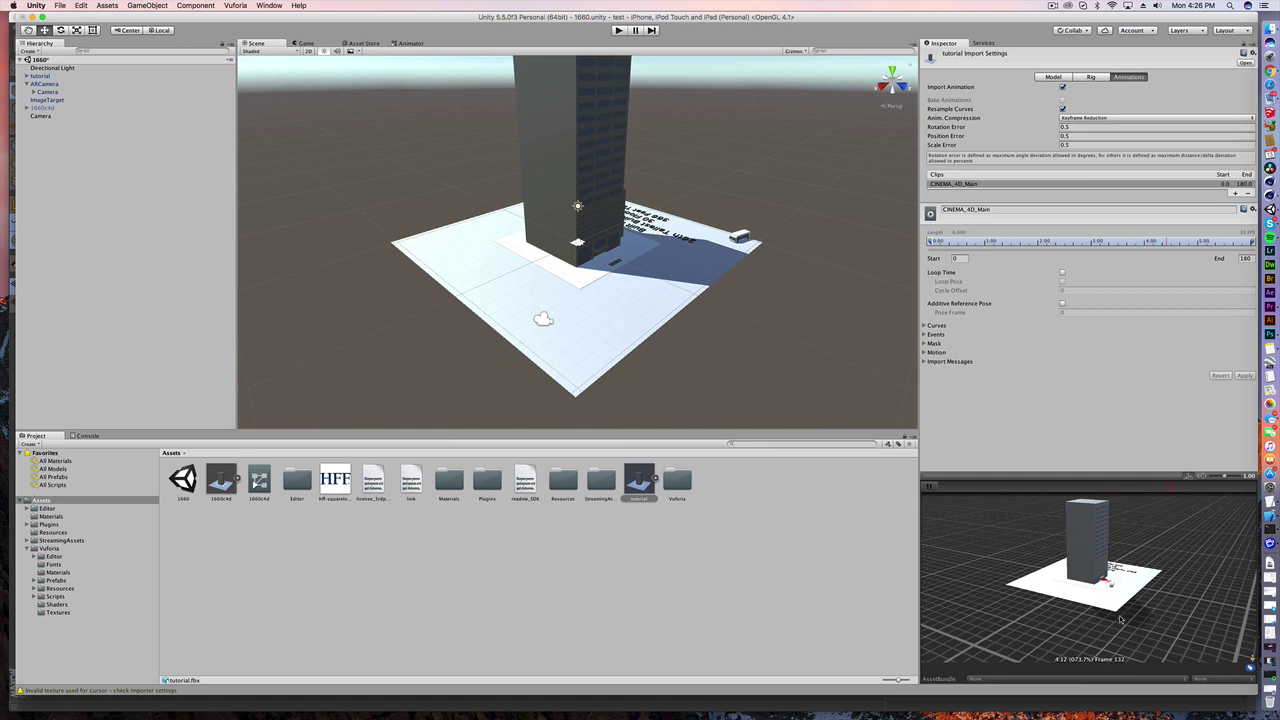
left_click(928, 487)
left_click(617, 30)
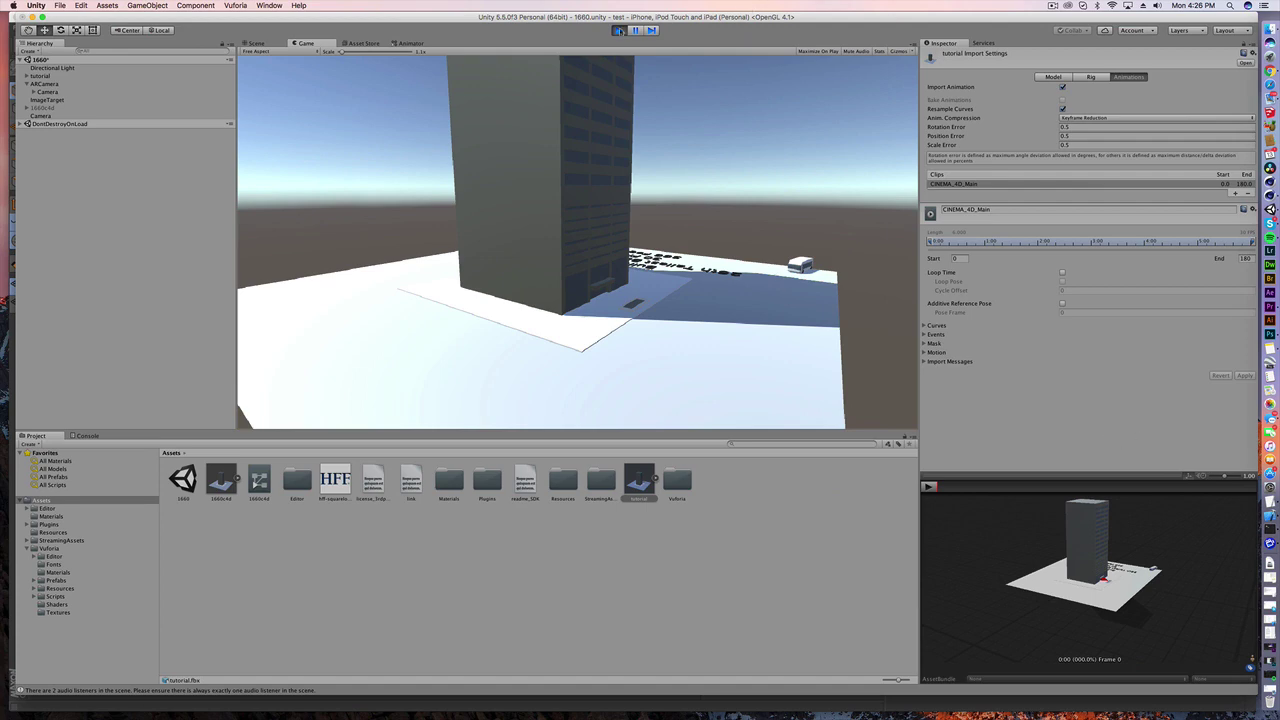
Step: Exit Play mode and rename the tutorial animation clip to Bus Driving
left_click(619, 31)
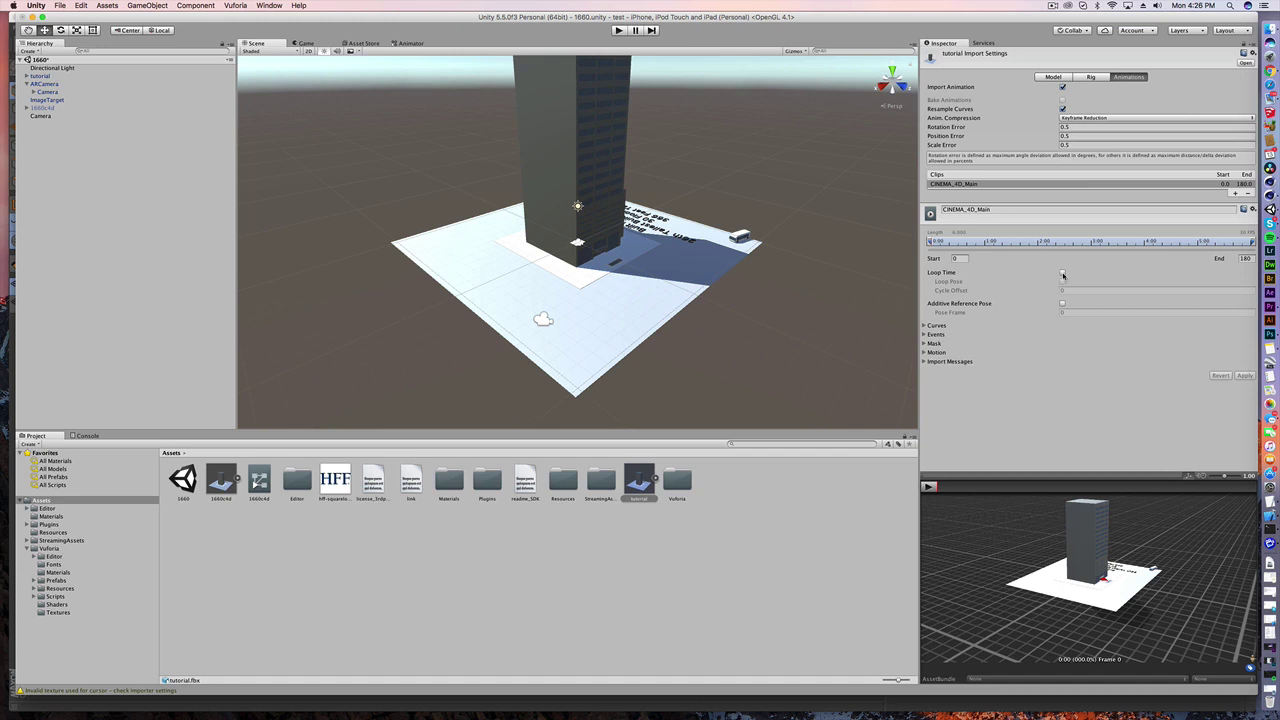
left_click(997, 209)
key("super+a")
type("Bui")
type(" Driving")
key("Return")
Step: Enable Loop Time on Bus Driving, apply, expand the tutorial asset, and select 1660c4d
left_click(1062, 273)
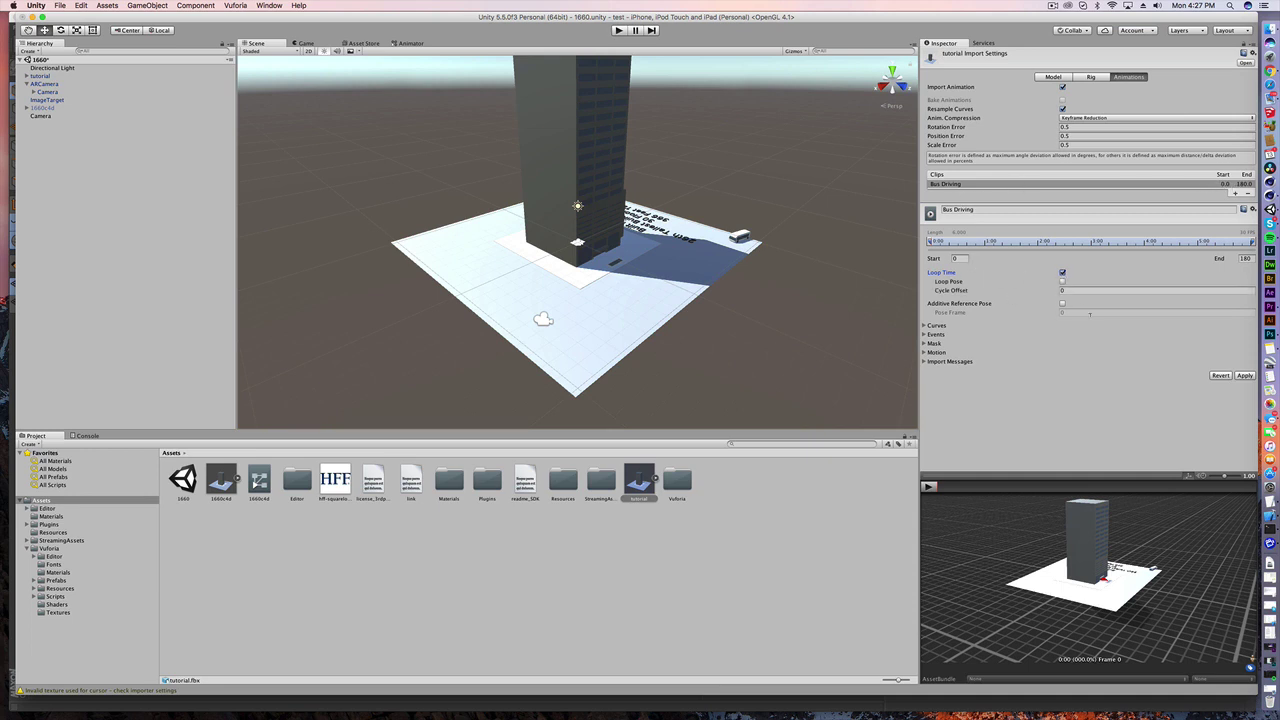
left_click(1244, 375)
left_click(658, 481)
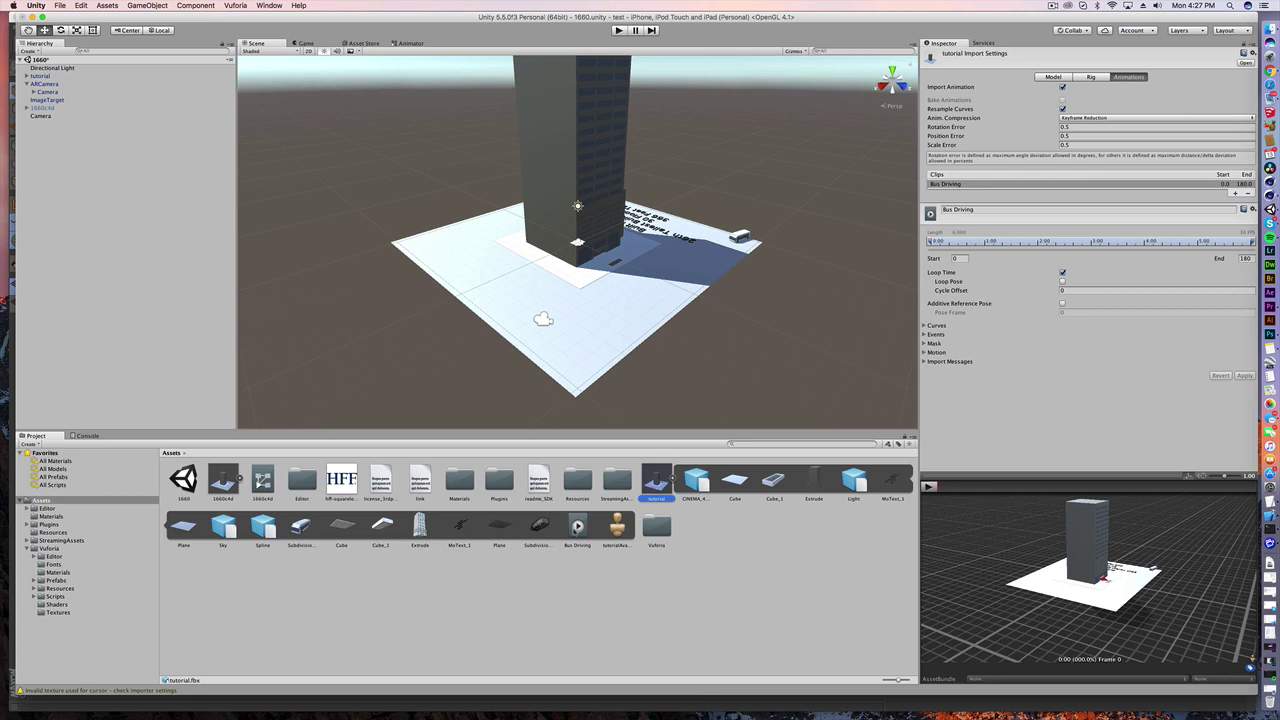
left_click(42, 108)
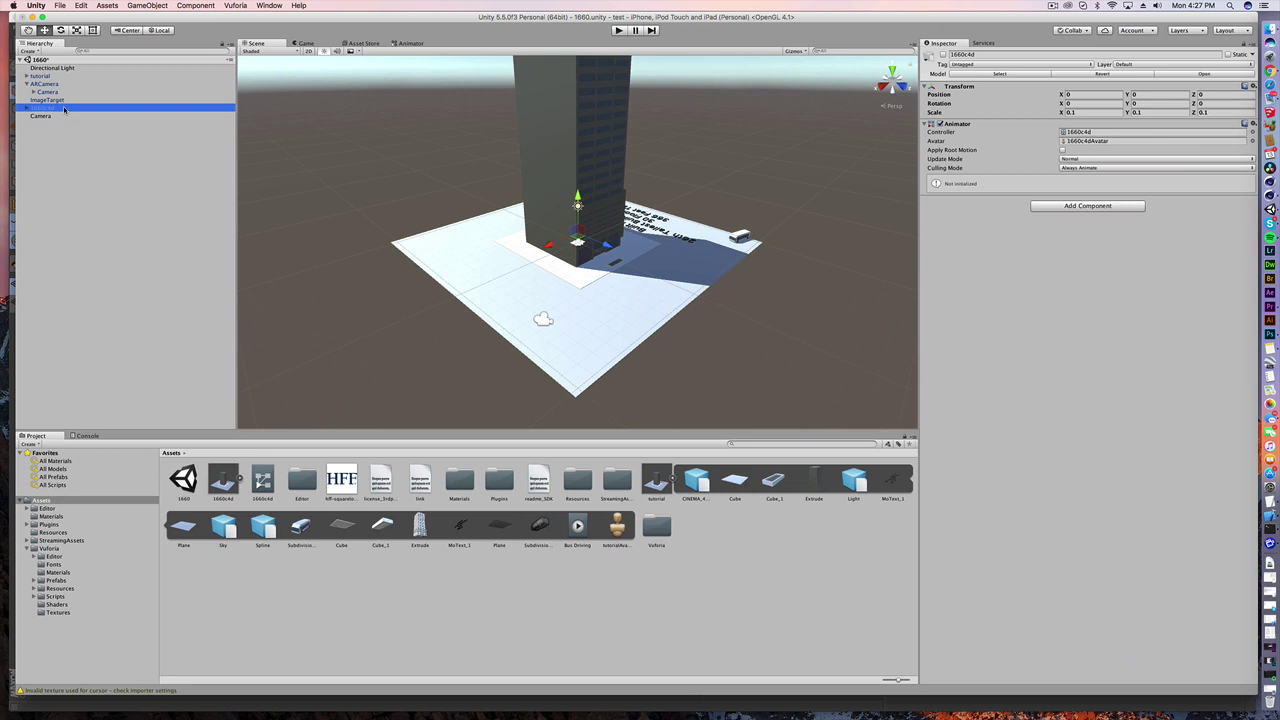
Step: Assign the Bus Driving clip to the tutorial object and play the scene to watch the bus drive
left_click(42, 76)
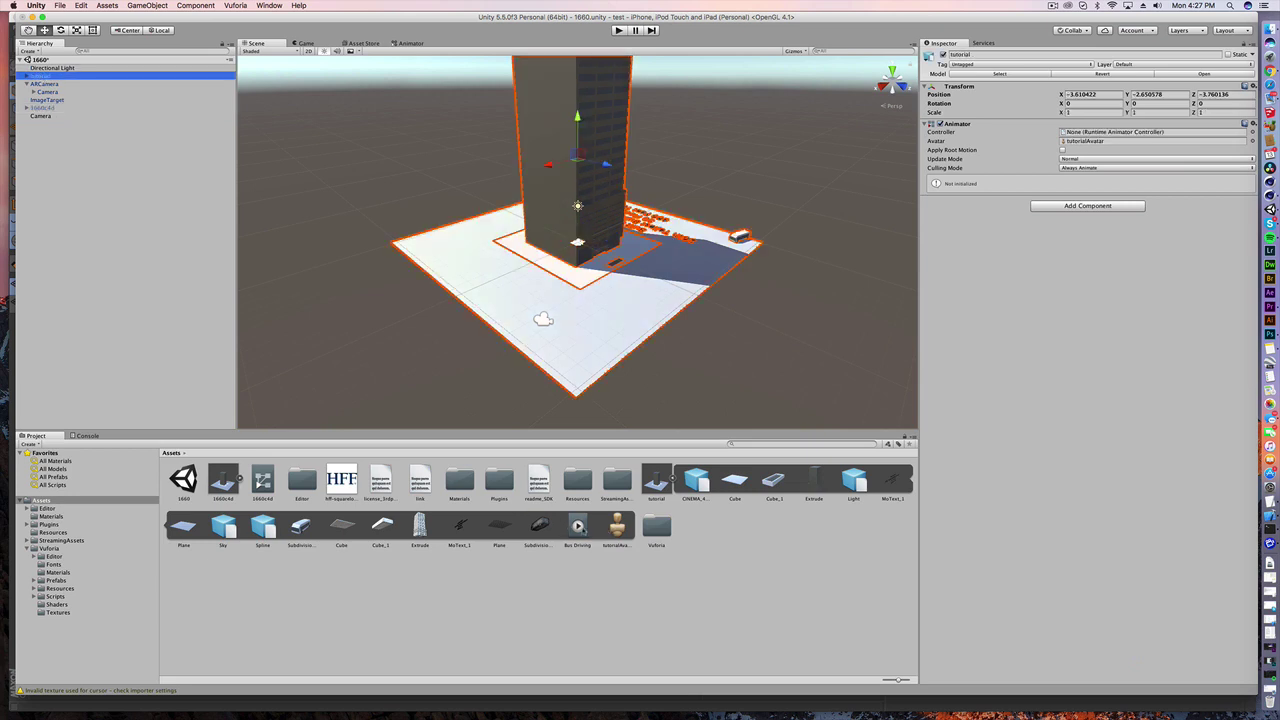
left_click_drag(577, 525, 43, 78)
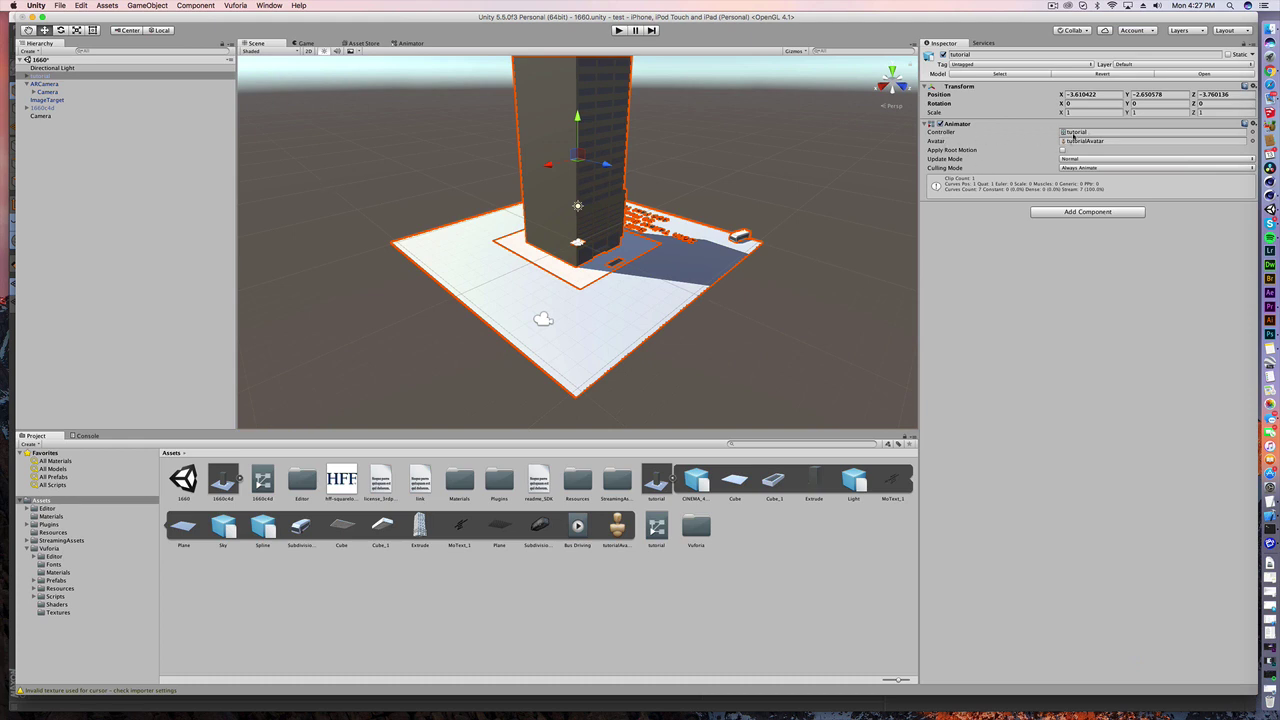
left_click(618, 30)
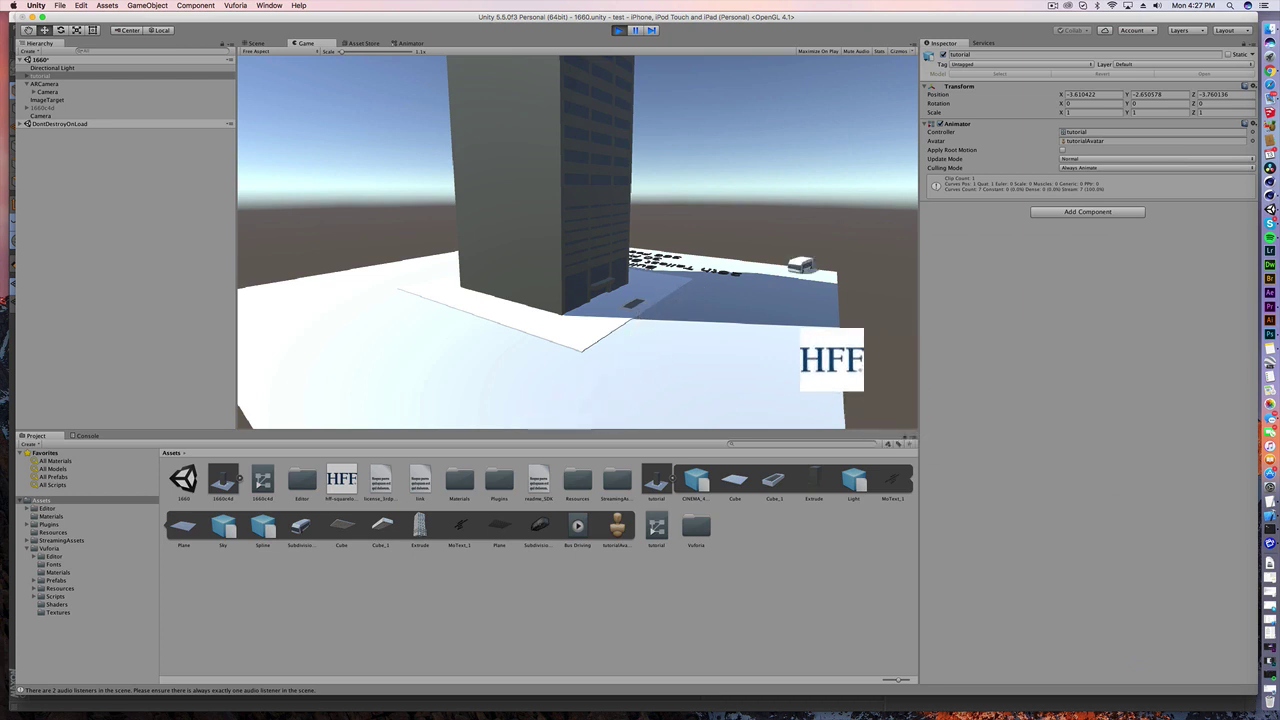
Step: Exit Play mode and bring the Cinema 4D tower scene to the front
left_click(618, 31)
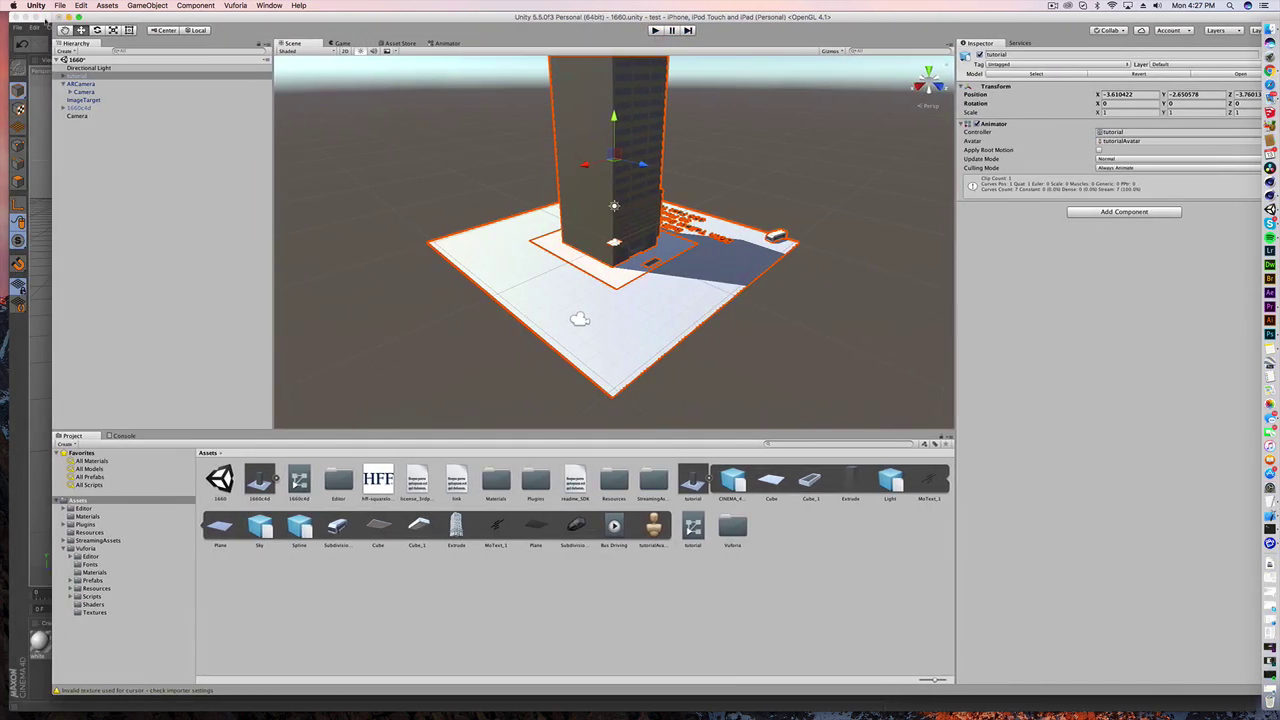
key("super+Tab")
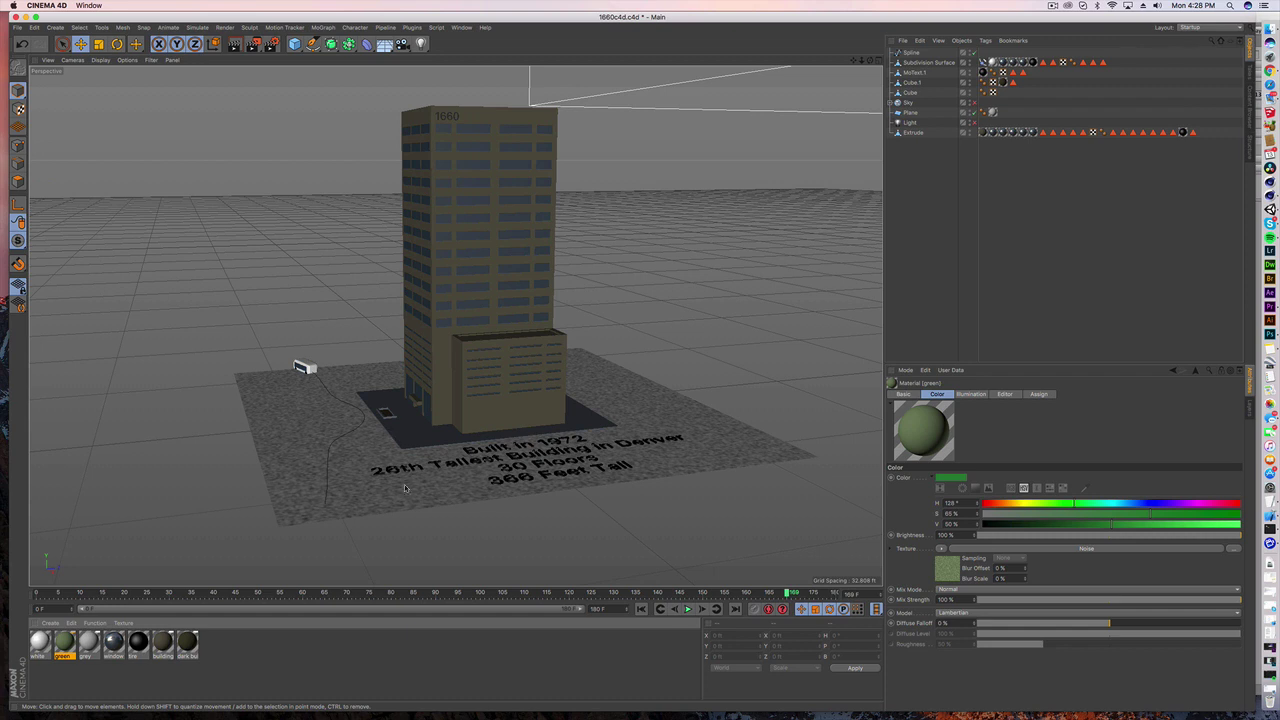
Step: Scrub the bus animation from about frame 169 to 179, then go back to Unity
left_click_drag(790, 594, 832, 594)
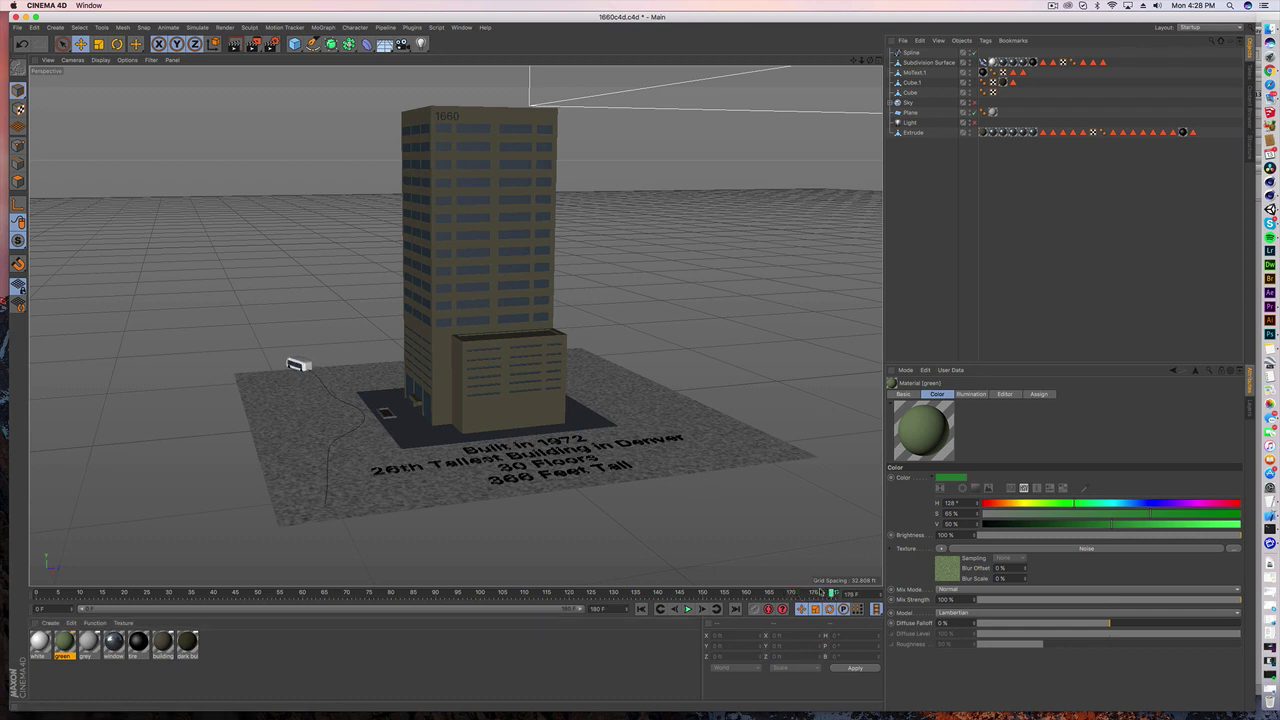
left_click(1270, 210)
Step: Add a 3D Object > Terrain to the building scene from the Hierarchy
scroll(664, 181, "down", 2)
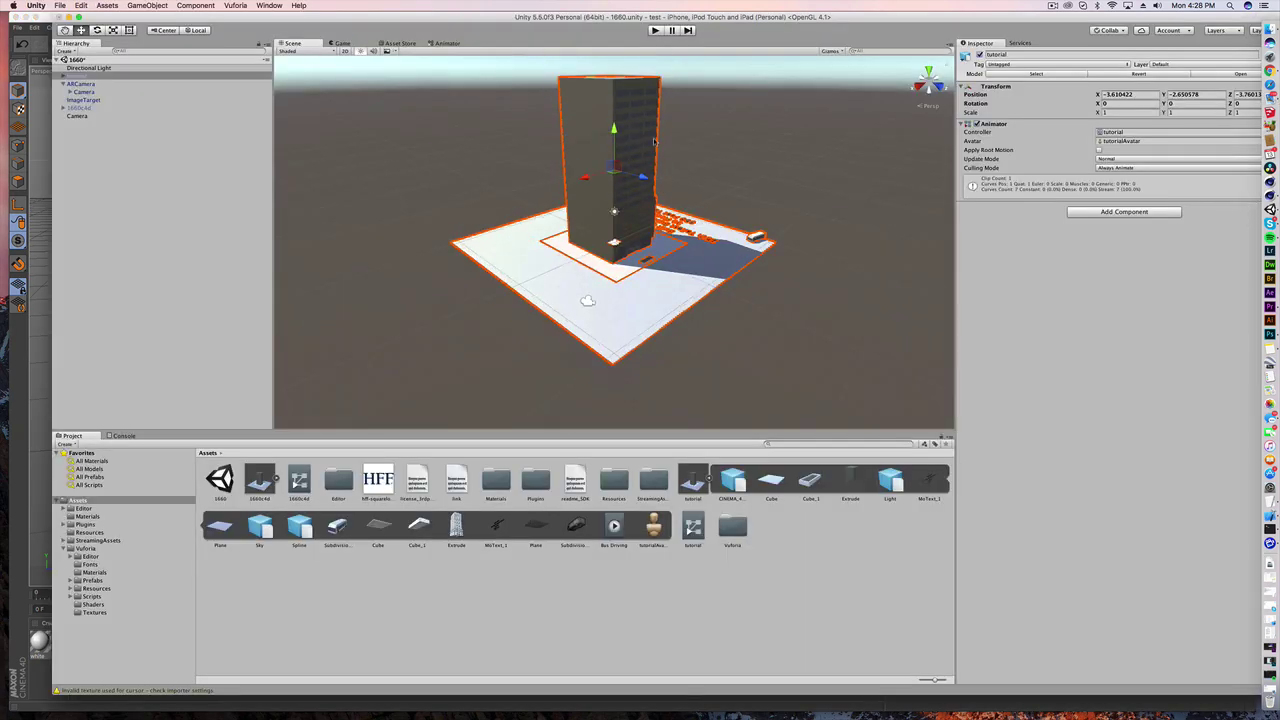
left_click(180, 252)
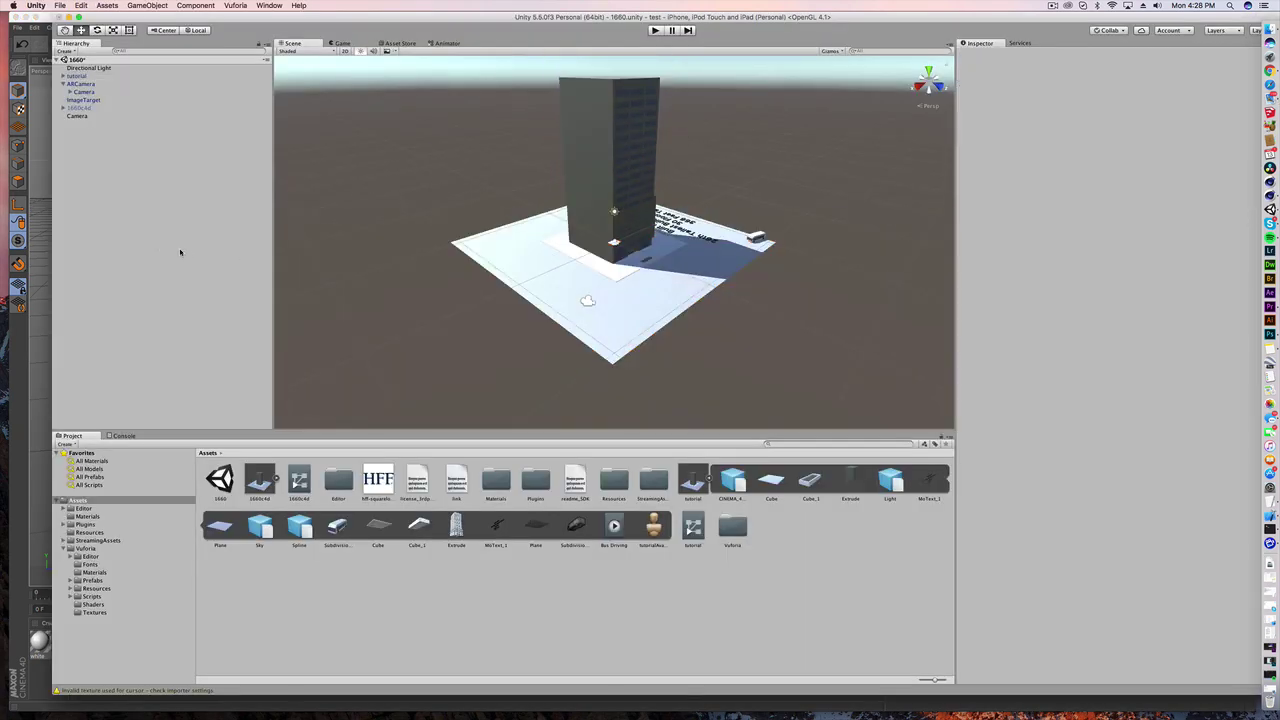
right_click(126, 163)
mouse_move(148, 254)
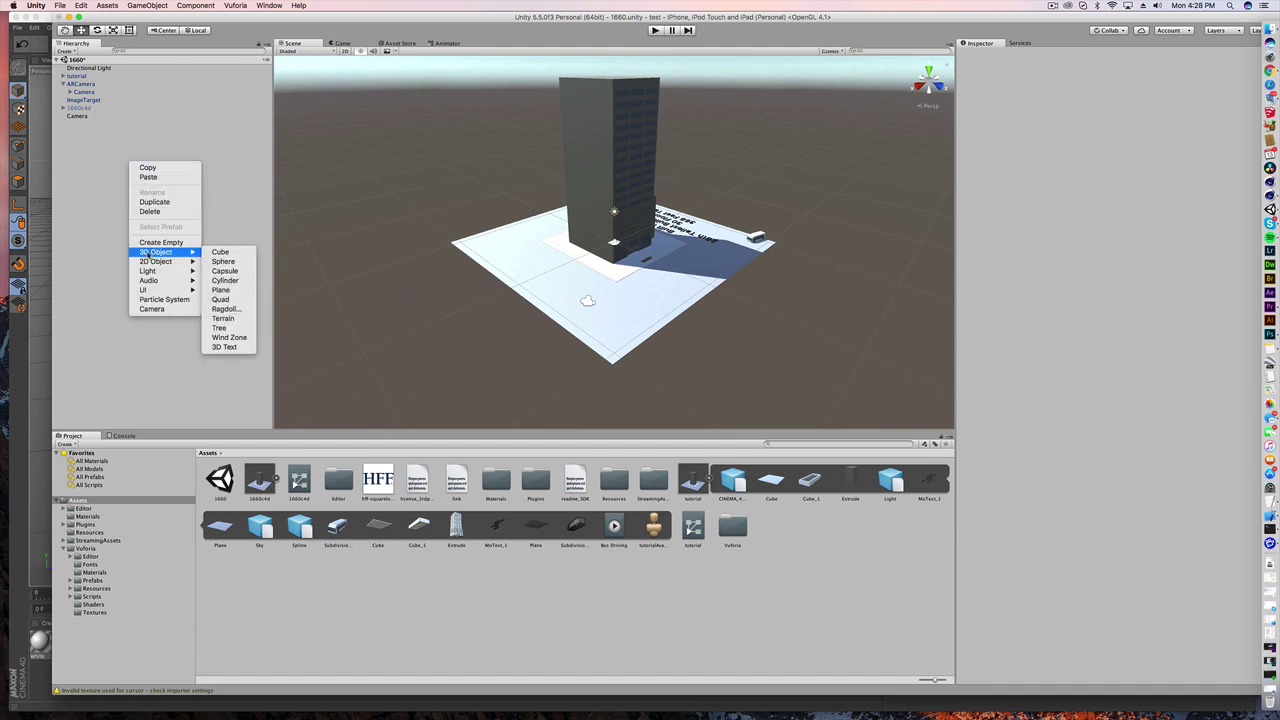
left_click(332, 336)
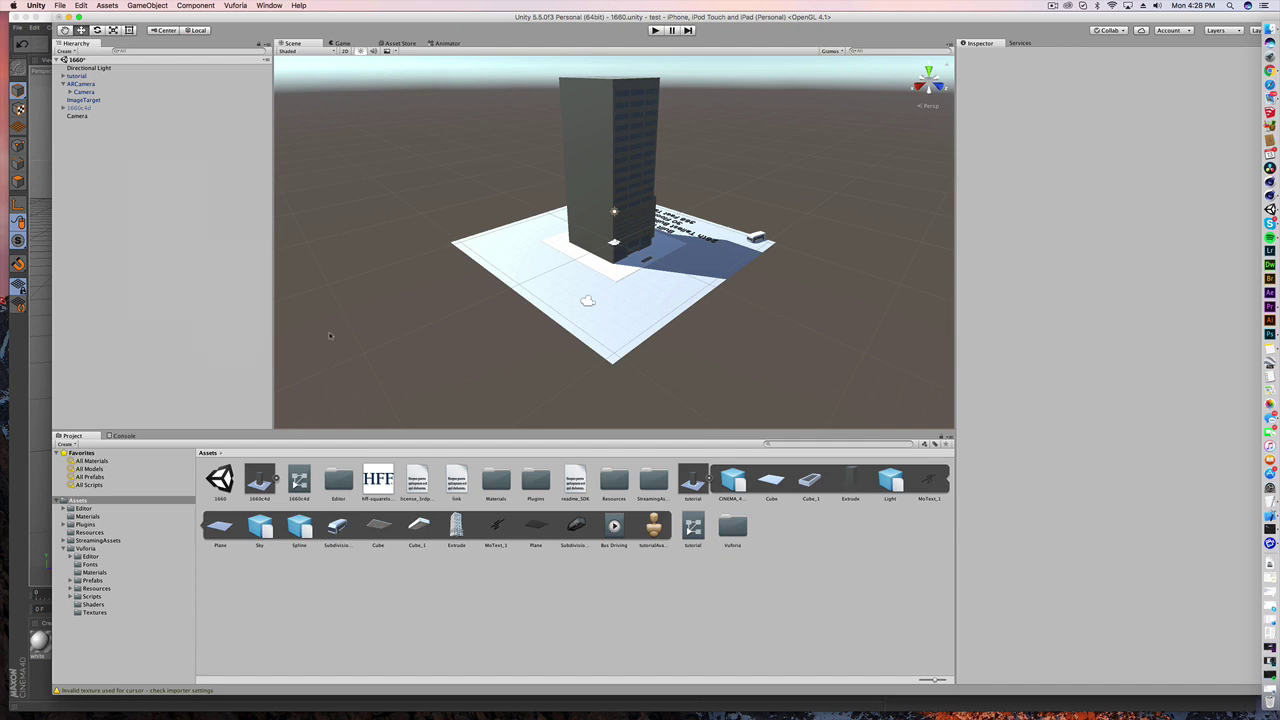
Step: Check the terrain in the Game view, then return to the Cinema 4D window
scroll(574, 277, "down", 5)
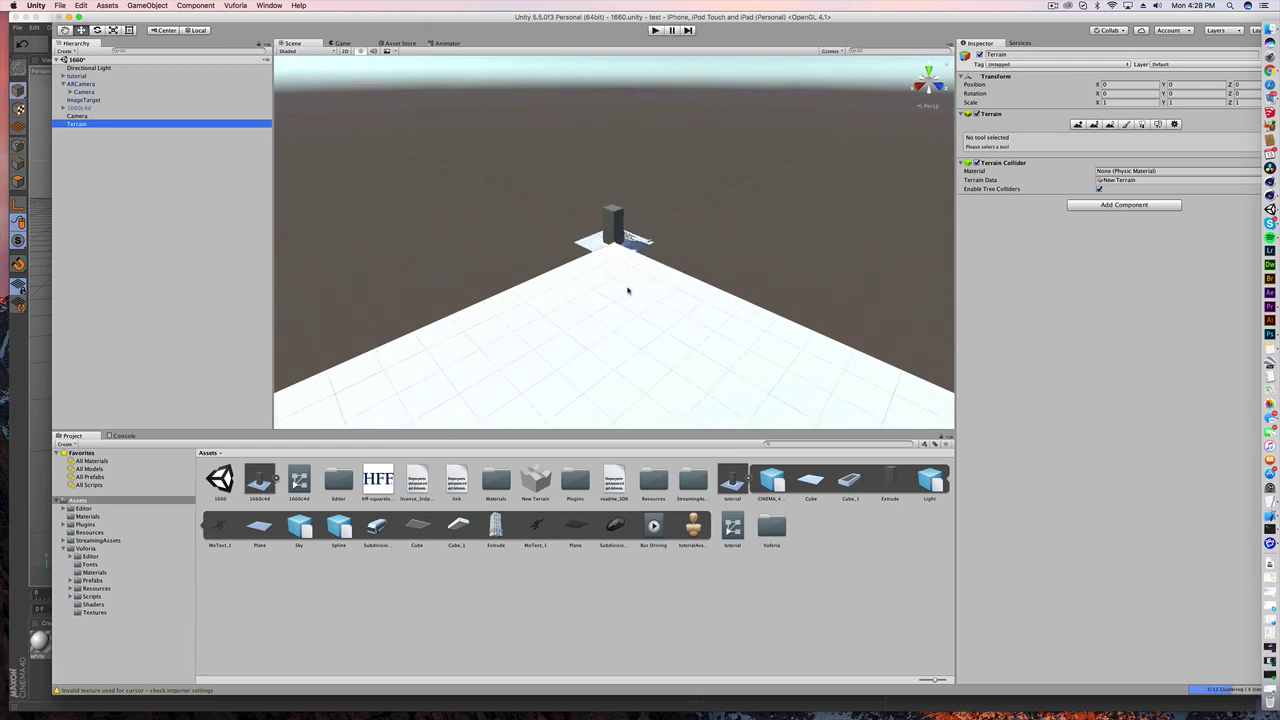
left_click(342, 43)
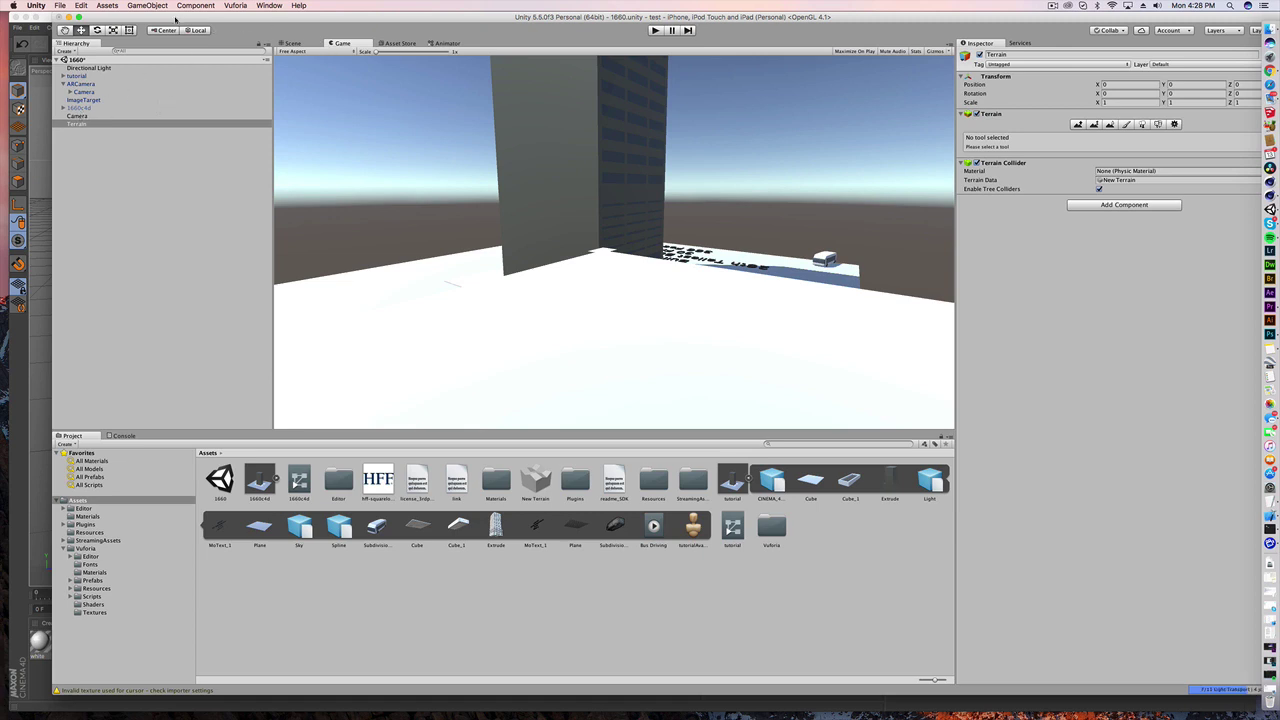
left_click(23, 17)
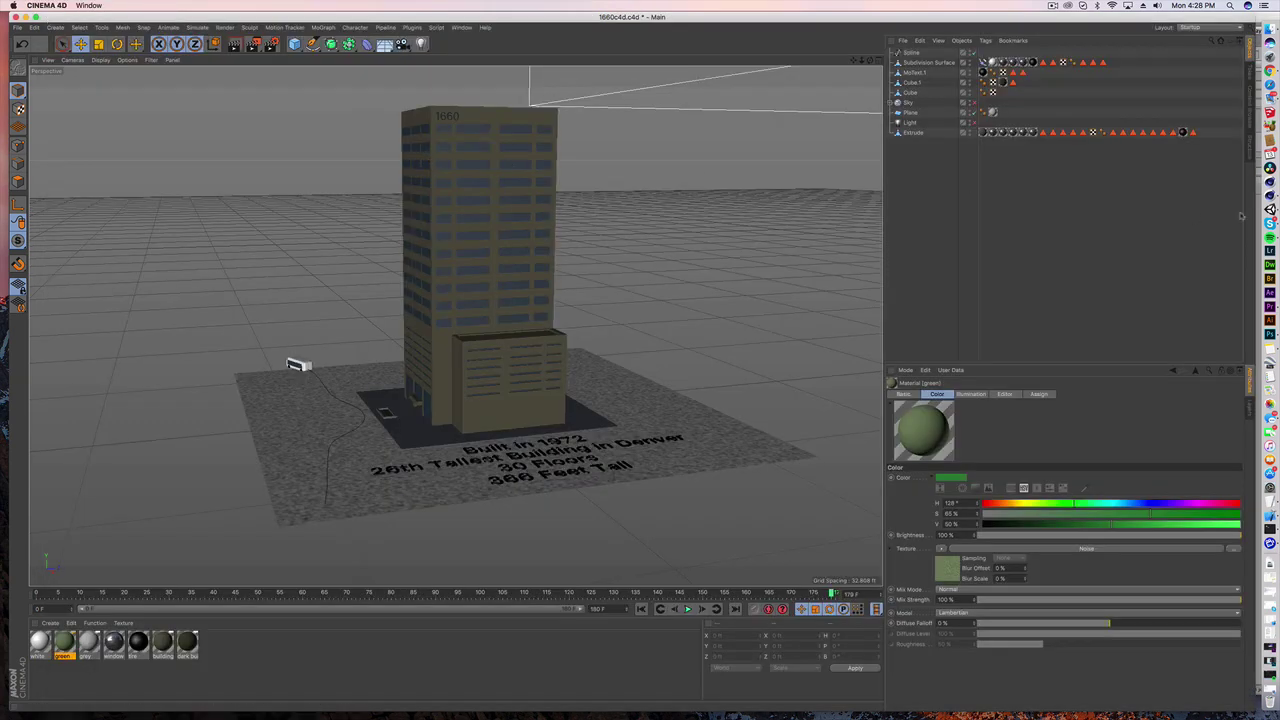
left_click(1052, 6)
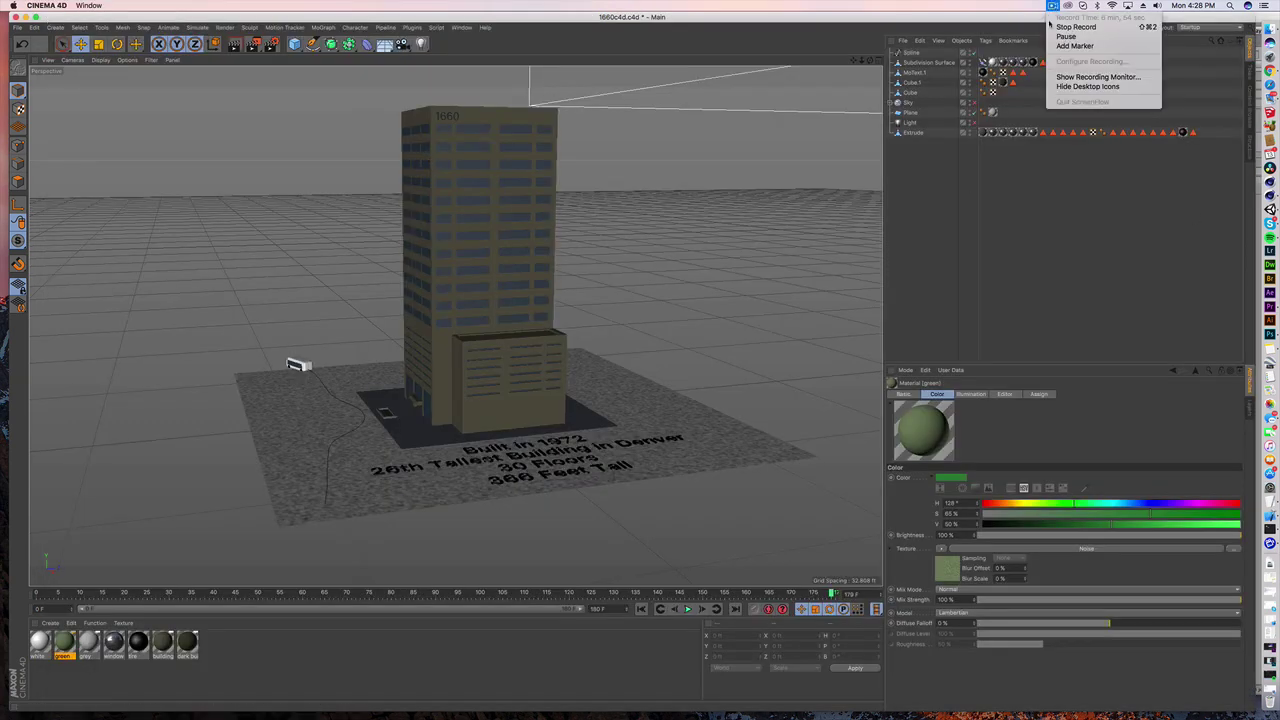